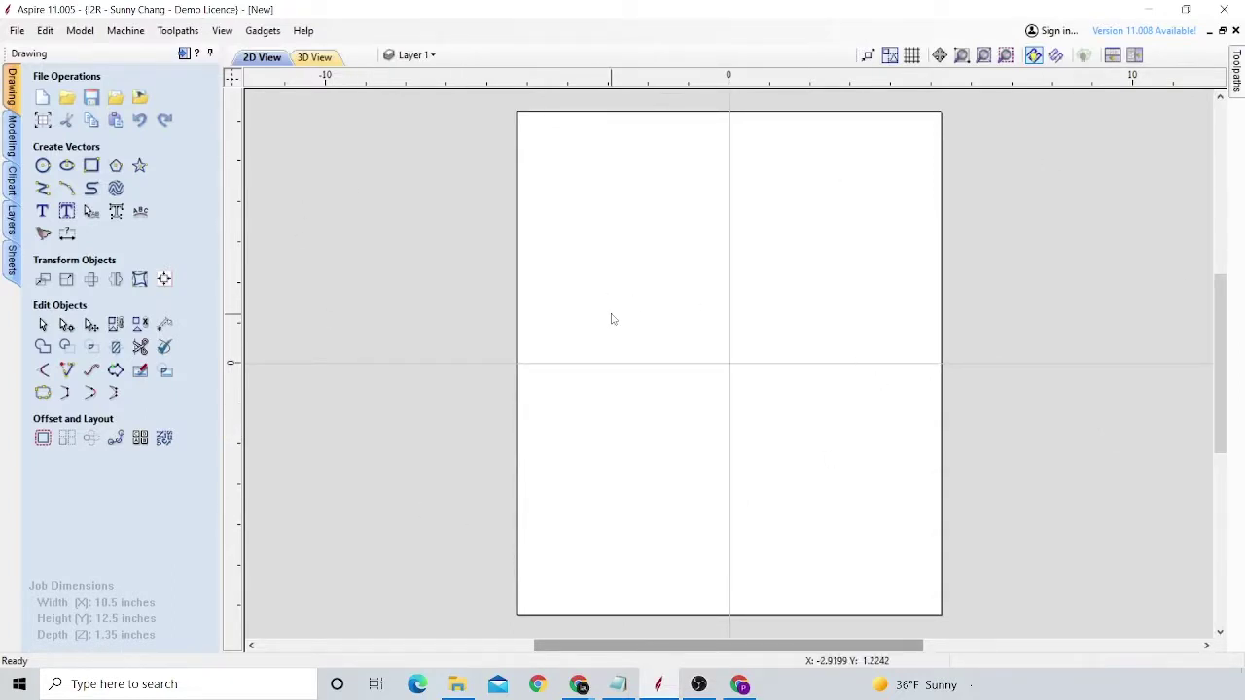
Step: Open Aspire's Tool Database from the Toolpaths panel to show the MasterToolDB library
{"action": "mouse_move", "coordinate": [1236, 73]}
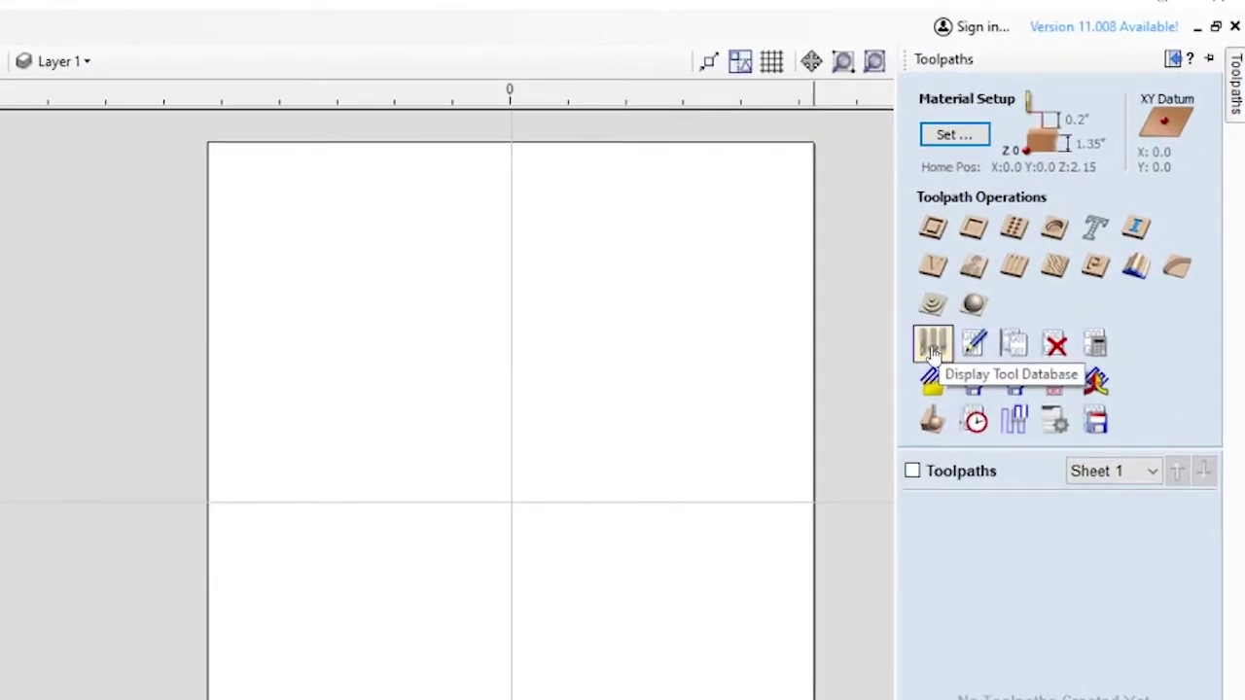
{"action": "left_click", "coordinate": [932, 348]}
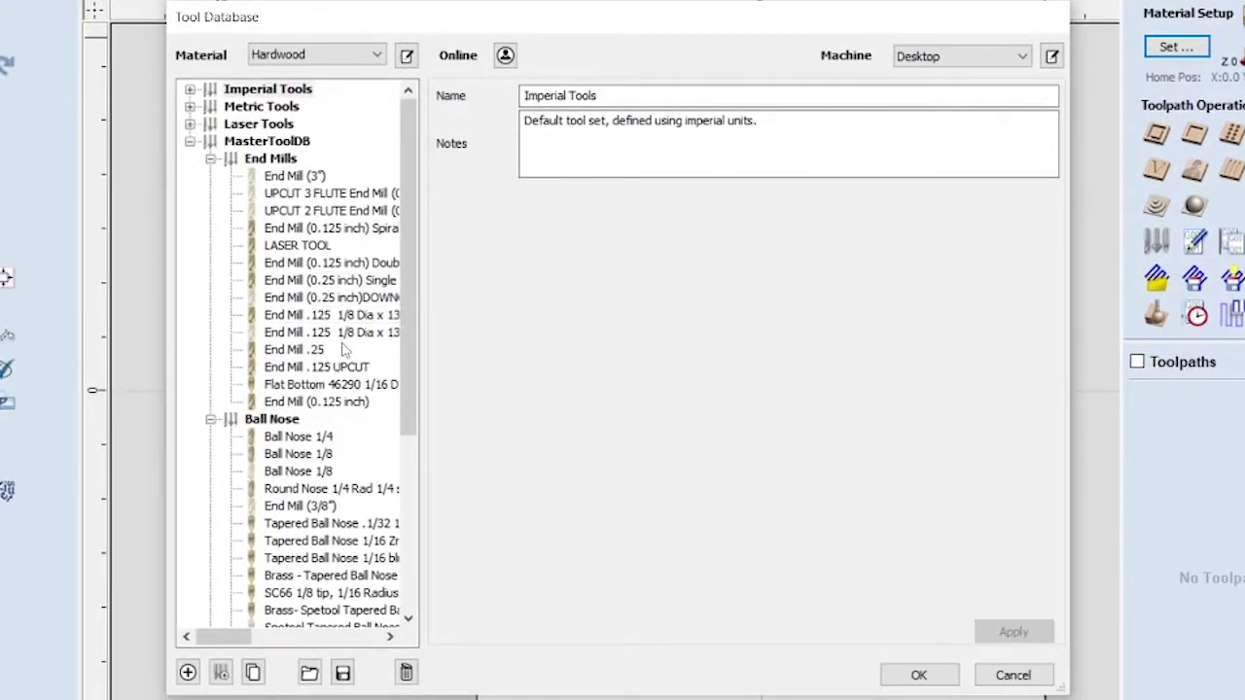
Step: Widen the Tool Database so full tool names show, and scroll the tree to the V-Bits group
{"action": "scroll", "coordinate": [342, 351], "scroll_direction": "down", "scroll_amount": 6}
{"action": "scroll", "coordinate": [292, 331], "scroll_direction": "up", "scroll_amount": 6}
{"action": "left_click_drag", "start_coordinate": [165, 367], "coordinate": [39, 370]}
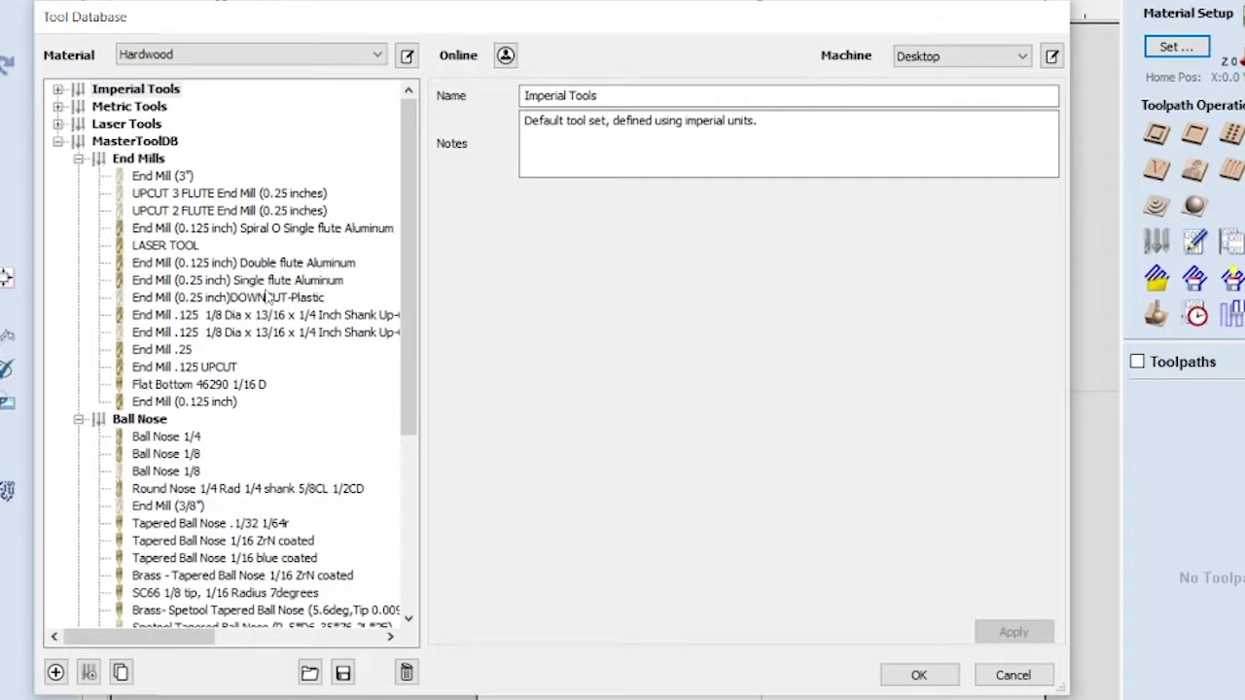
{"action": "scroll", "coordinate": [268, 297], "scroll_direction": "down", "scroll_amount": 5}
{"action": "scroll", "coordinate": [267, 297], "scroll_direction": "up", "scroll_amount": 6}
{"action": "scroll", "coordinate": [268, 297], "scroll_direction": "down", "scroll_amount": 6}
{"action": "scroll", "coordinate": [267, 297], "scroll_direction": "up", "scroll_amount": 6}
{"action": "scroll", "coordinate": [268, 301], "scroll_direction": "down", "scroll_amount": 6}
{"action": "scroll", "coordinate": [269, 302], "scroll_direction": "up", "scroll_amount": 6}
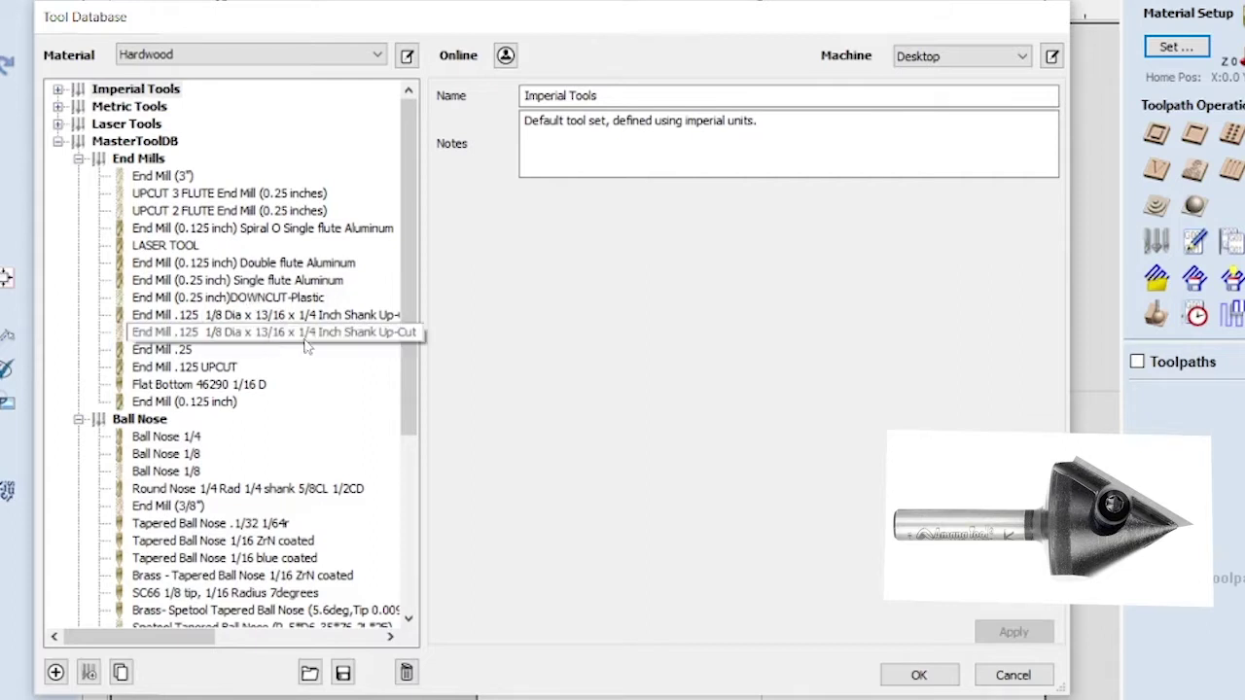
{"action": "scroll", "coordinate": [136, 538], "scroll_direction": "down", "scroll_amount": 2}
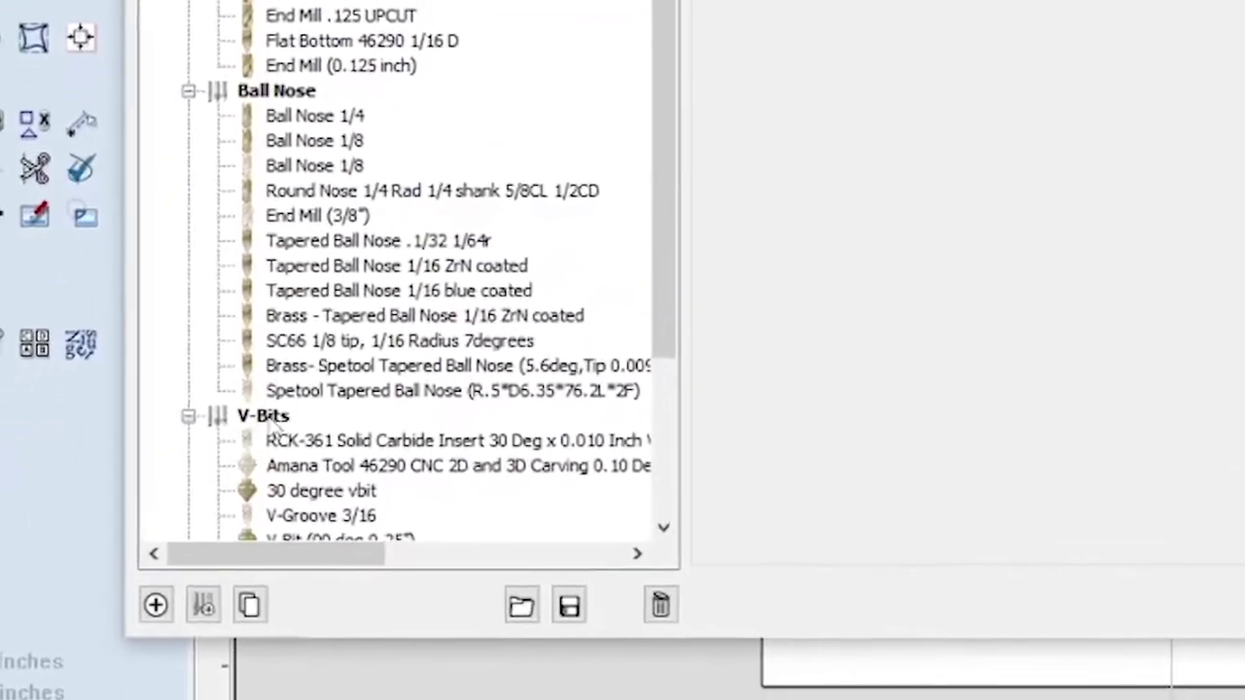
Step: Select the V-Bits group and add a new Ball Nose (1/8") tool under it
{"action": "left_click", "coordinate": [290, 399]}
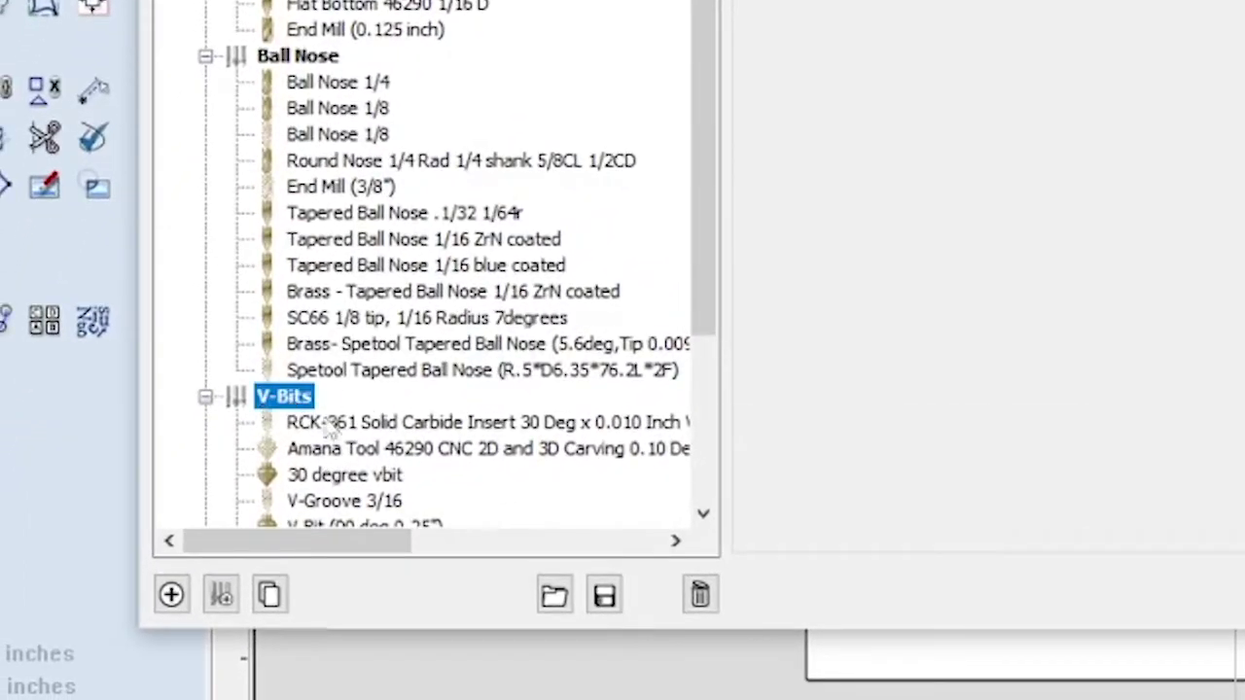
{"action": "scroll", "coordinate": [292, 420], "scroll_direction": "down", "scroll_amount": 1}
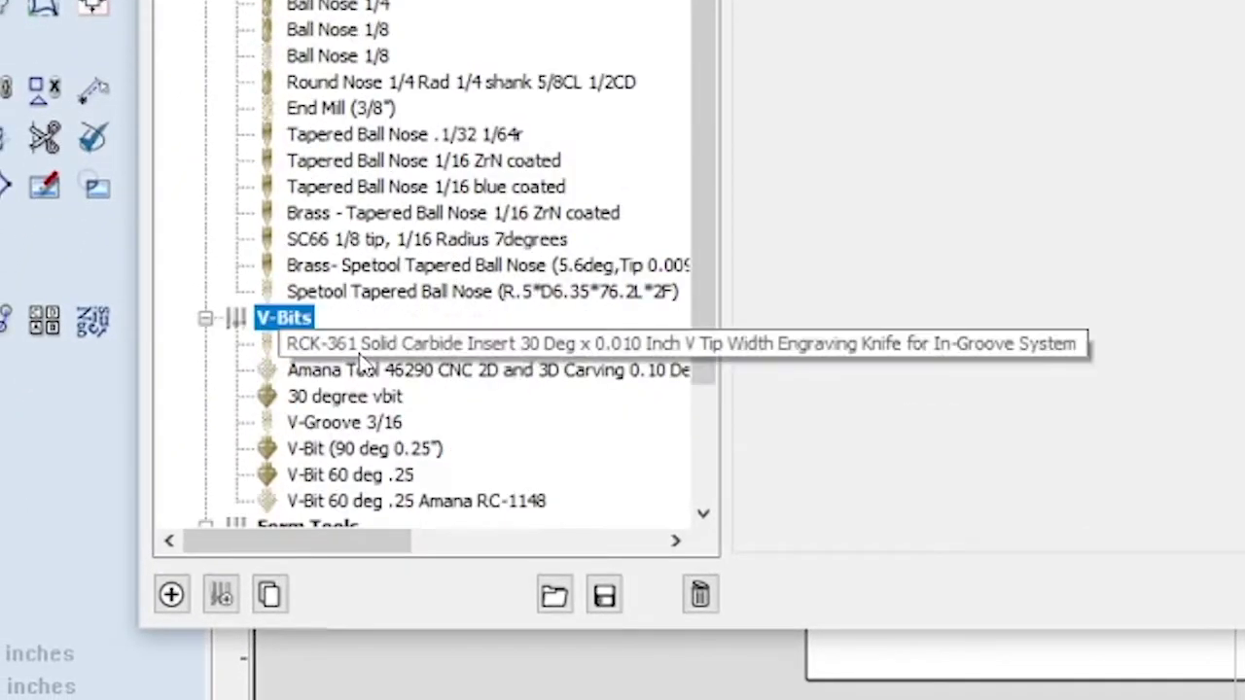
{"action": "left_click", "coordinate": [173, 595]}
{"action": "scroll", "coordinate": [277, 446], "scroll_direction": "down", "scroll_amount": 2}
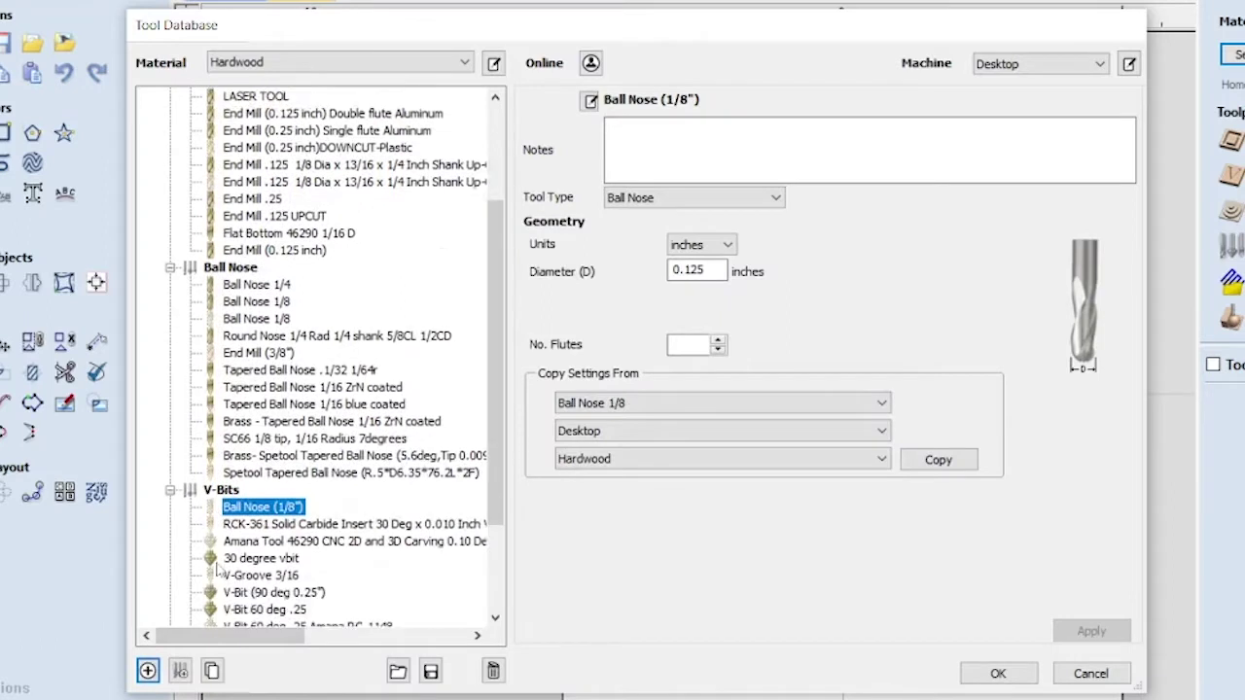
{"action": "scroll", "coordinate": [216, 574], "scroll_direction": "down", "scroll_amount": 1}
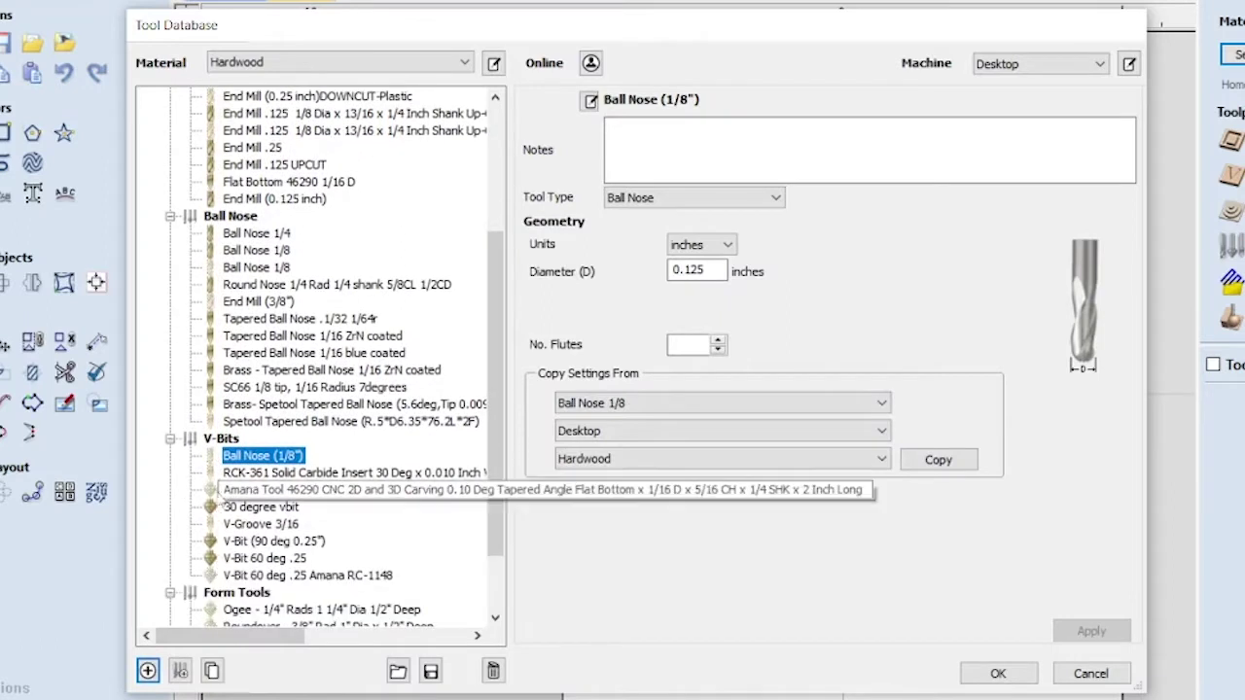
Step: Enter '60 deg v-bit, 1inch diameter, amana RC1148' as the new tool's name format
{"action": "left_click", "coordinate": [594, 107]}
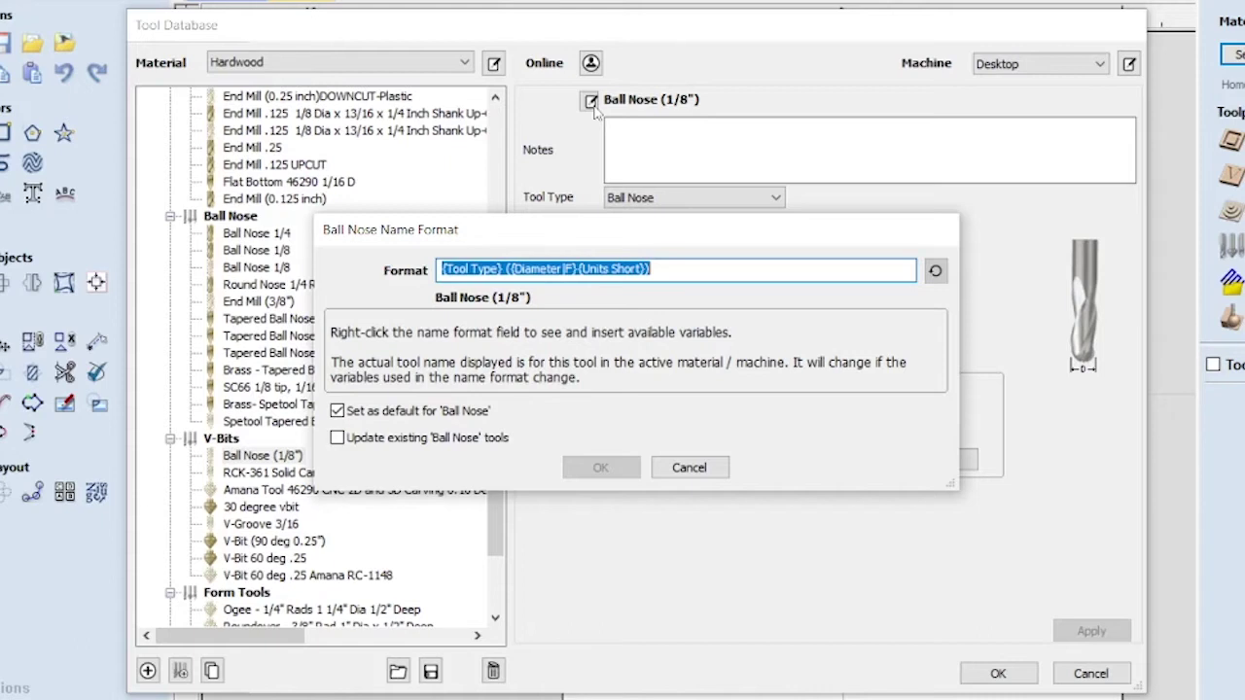
{"action": "type", "text": "60"}
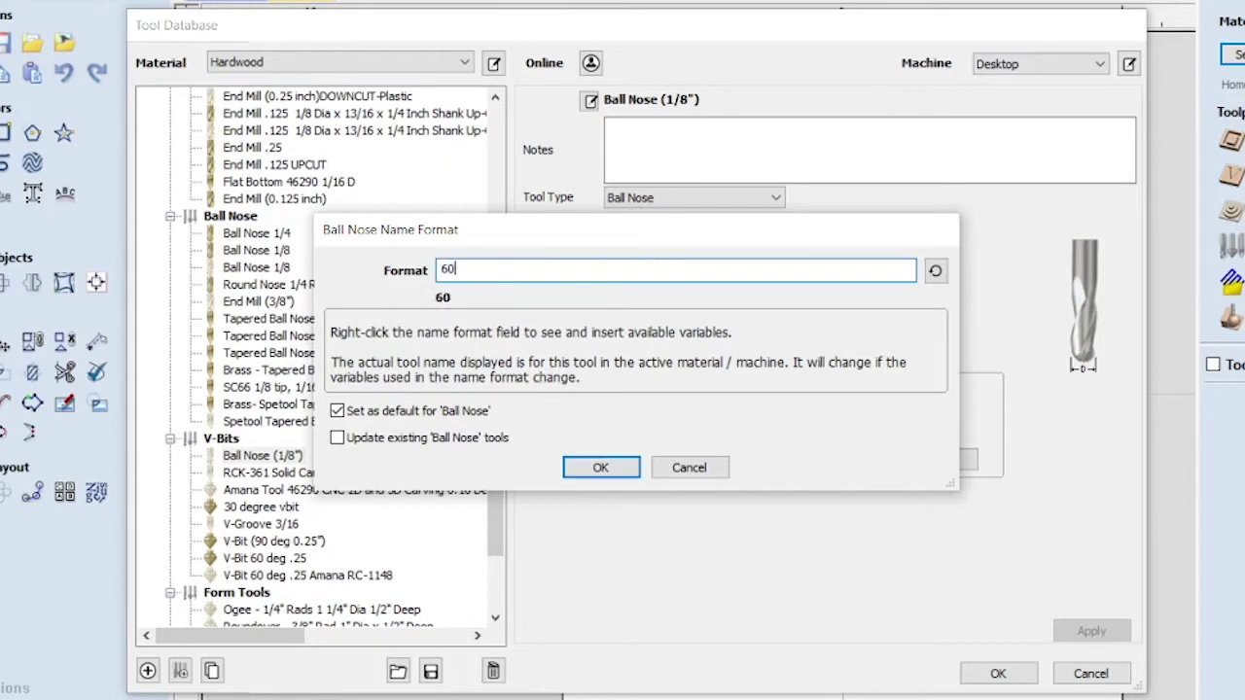
{"action": "type", "text": " deg v-bit,"}
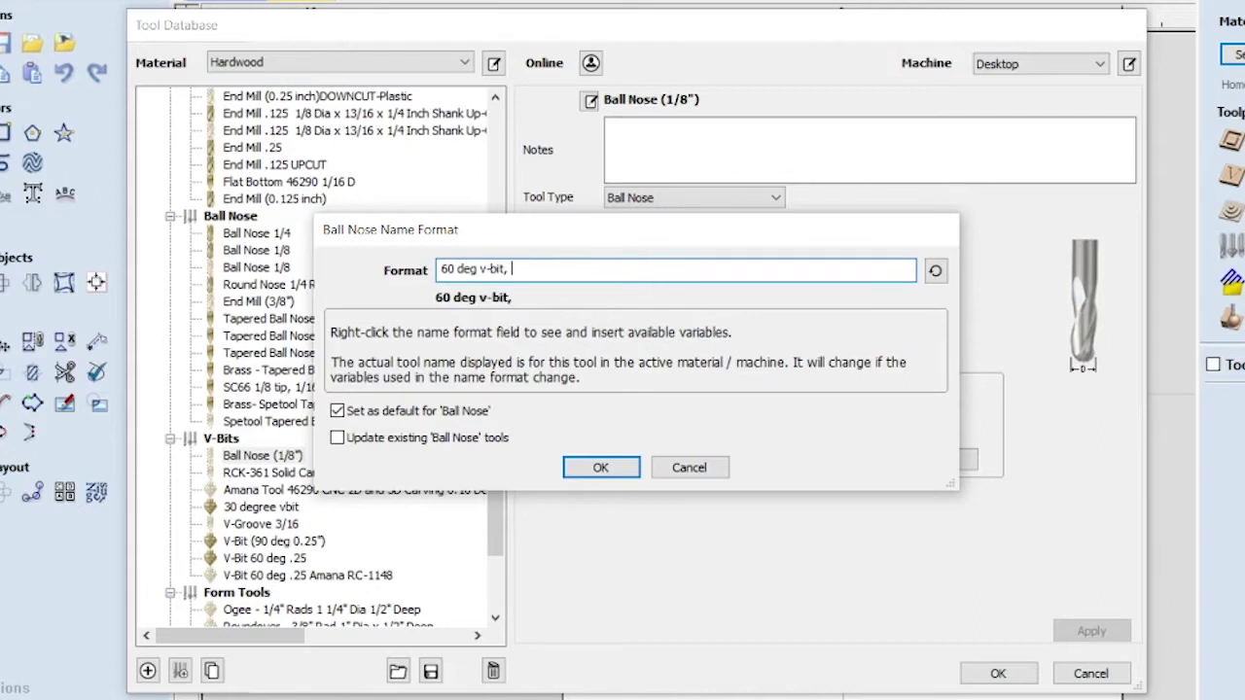
{"action": "type", "text": " 1inch "}
{"action": "type", "text": "diameter"}
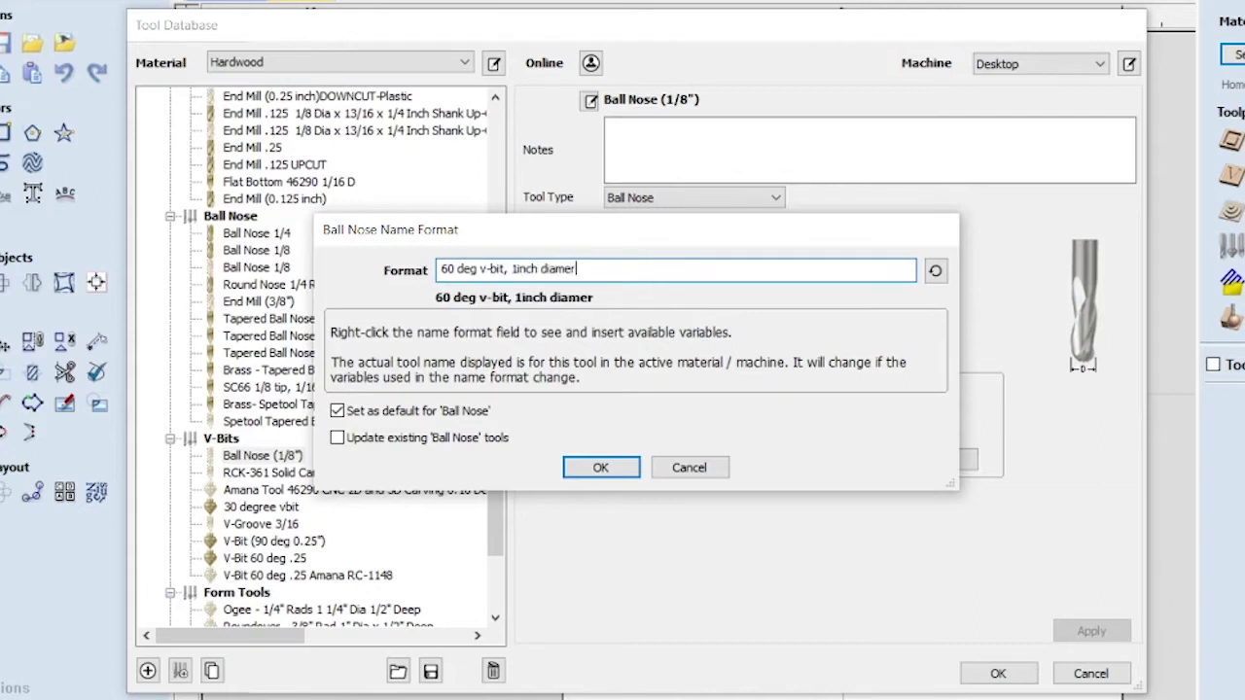
{"action": "key", "text": "BackSpace"}
{"action": "type", "text": "ter, aman"}
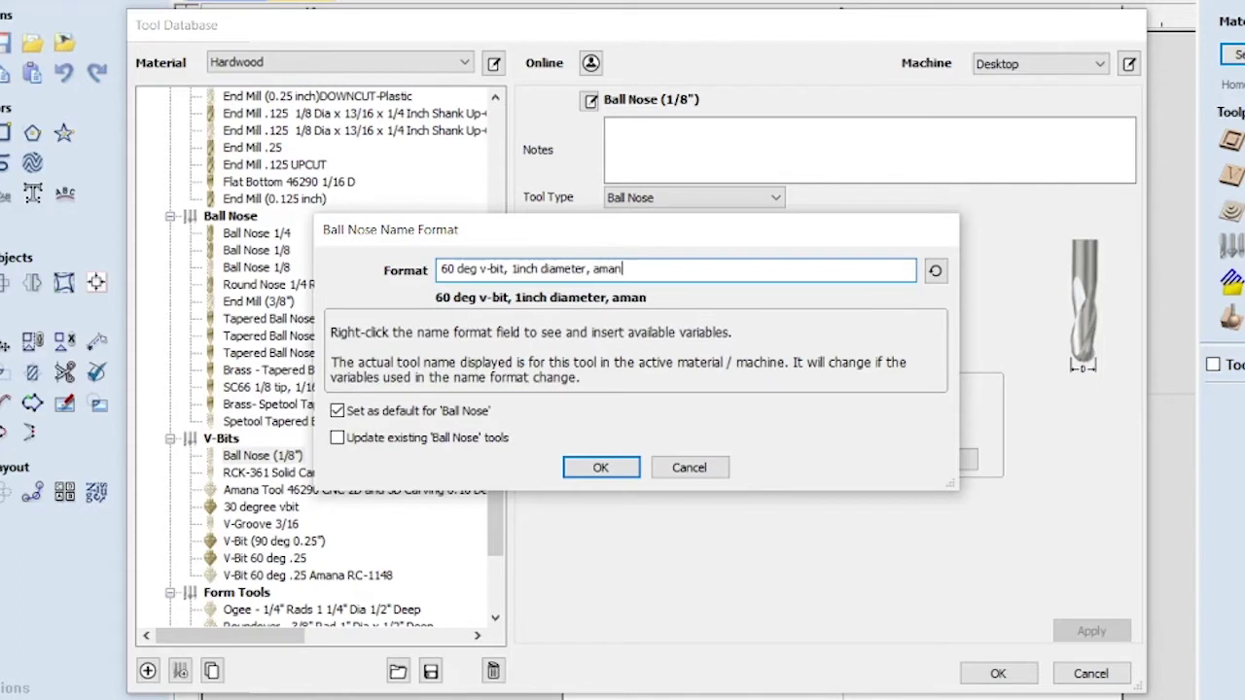
{"action": "type", "text": "a RC1148"}
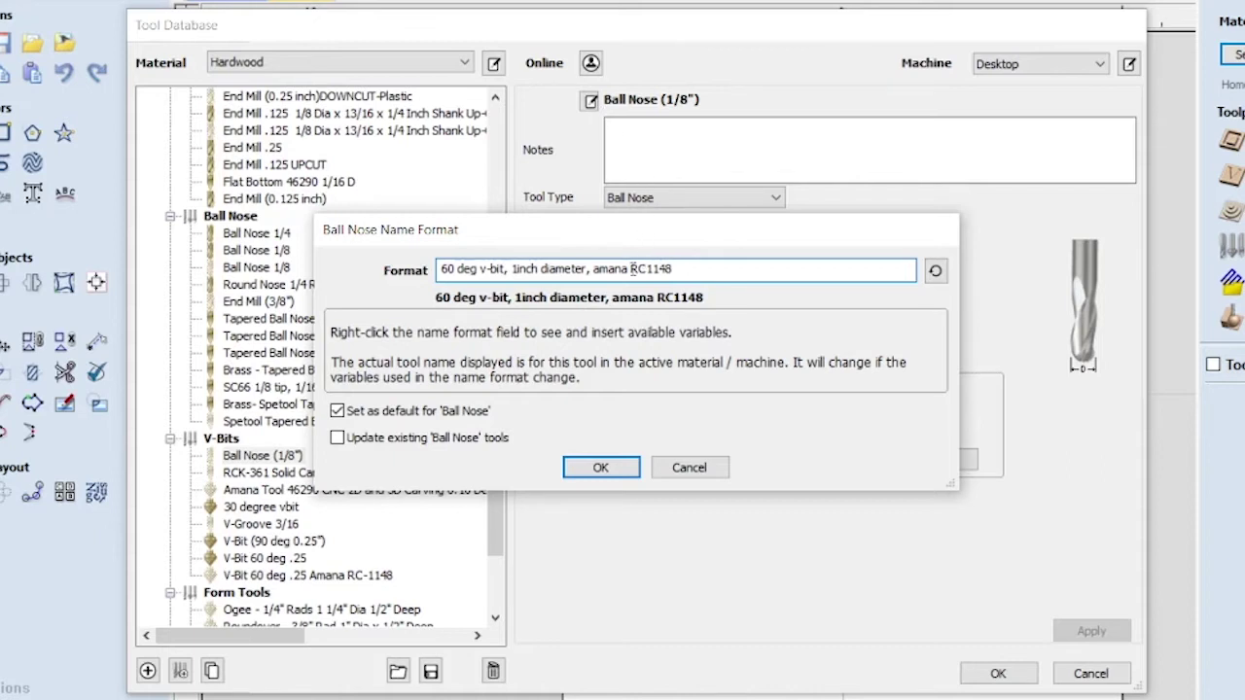
{"action": "left_click_drag", "start_coordinate": [629, 270], "coordinate": [692, 273]}
{"action": "left_click", "coordinate": [691, 271]}
Step: Confirm the name and change the tool type from Ball Nose to V-Bit (60°, 0.25 inch)
{"action": "left_click", "coordinate": [600, 467]}
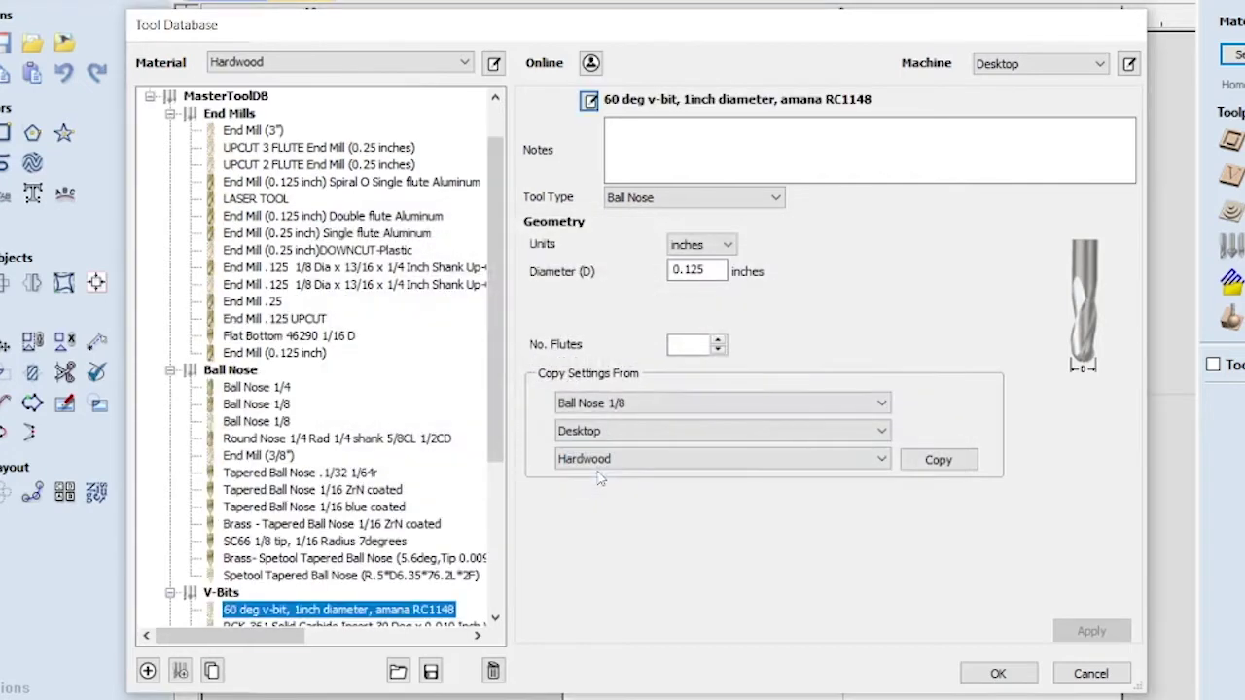
{"action": "left_click", "coordinate": [694, 143]}
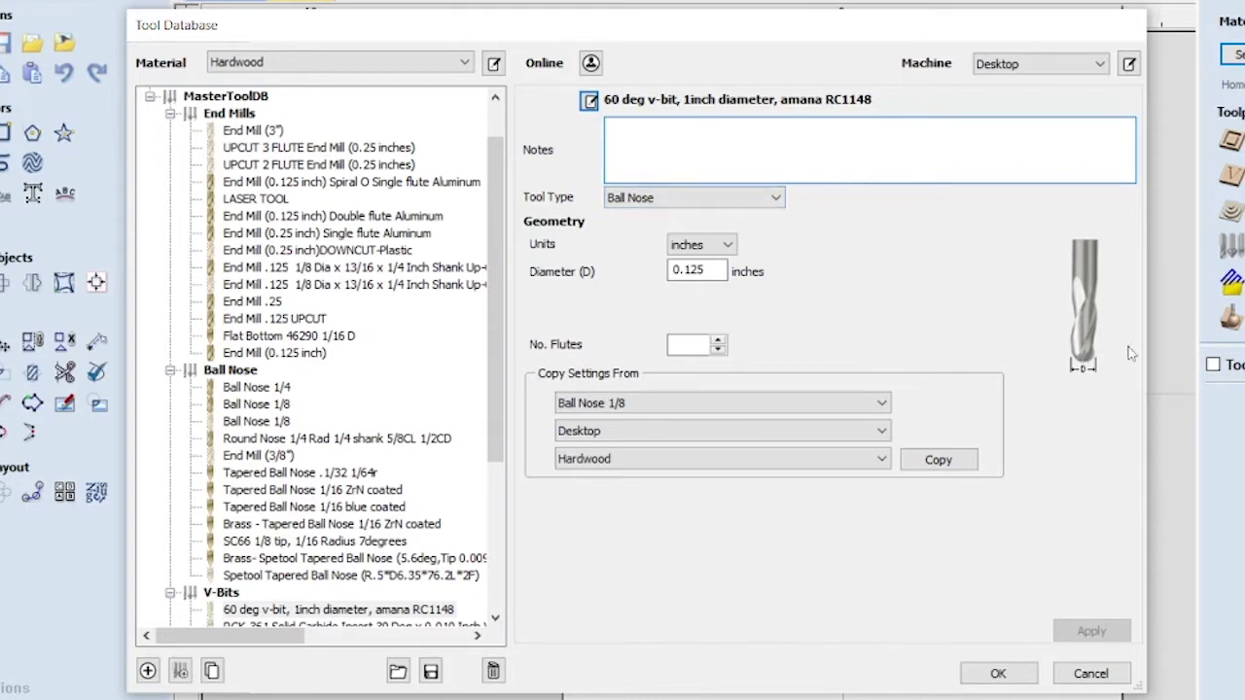
{"action": "left_click", "coordinate": [774, 199]}
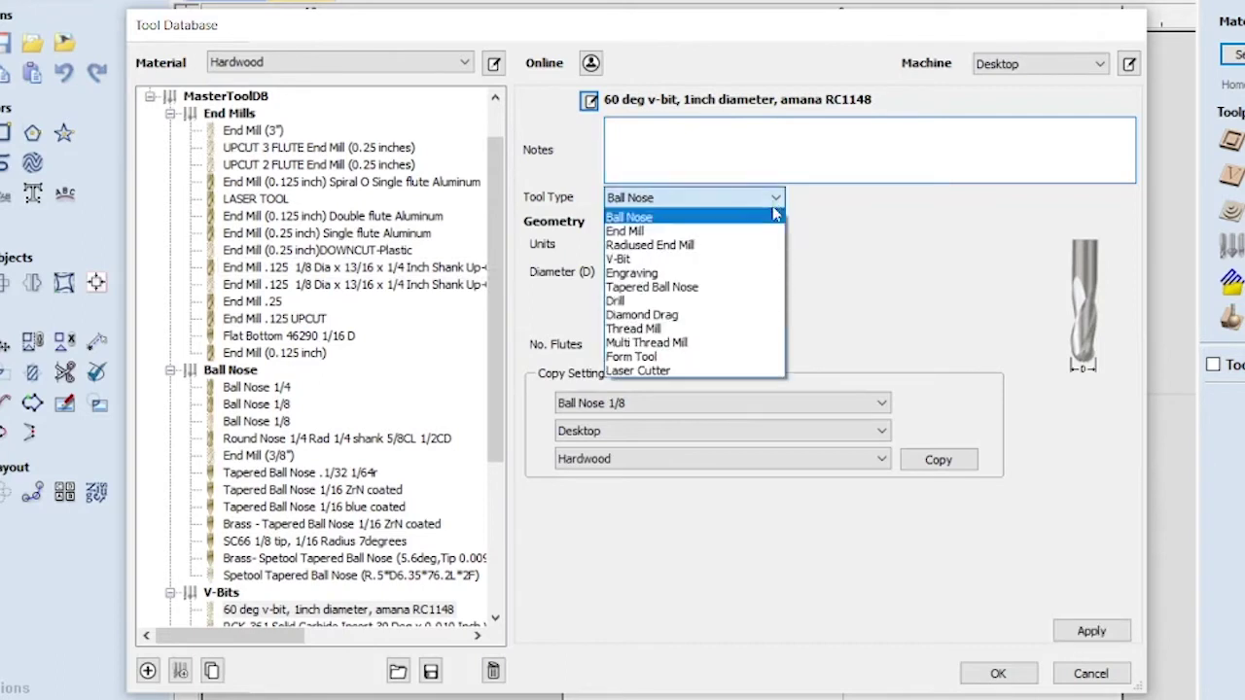
{"action": "left_click", "coordinate": [661, 259]}
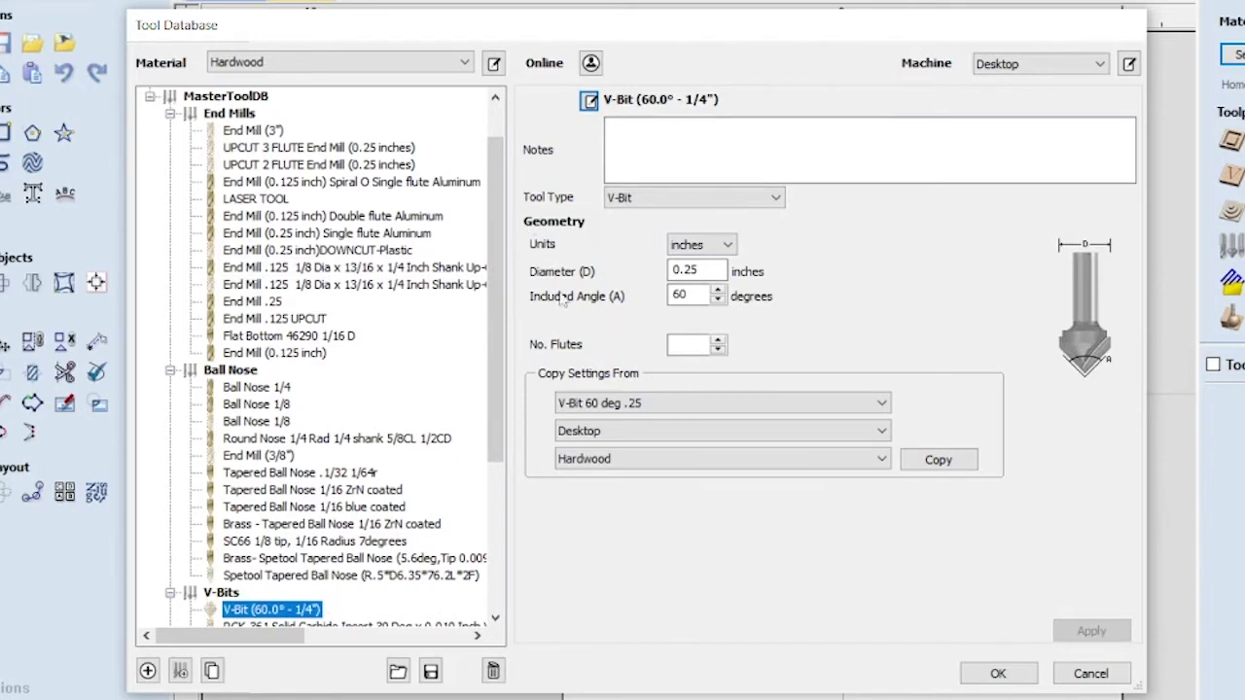
{"action": "left_click", "coordinate": [736, 198]}
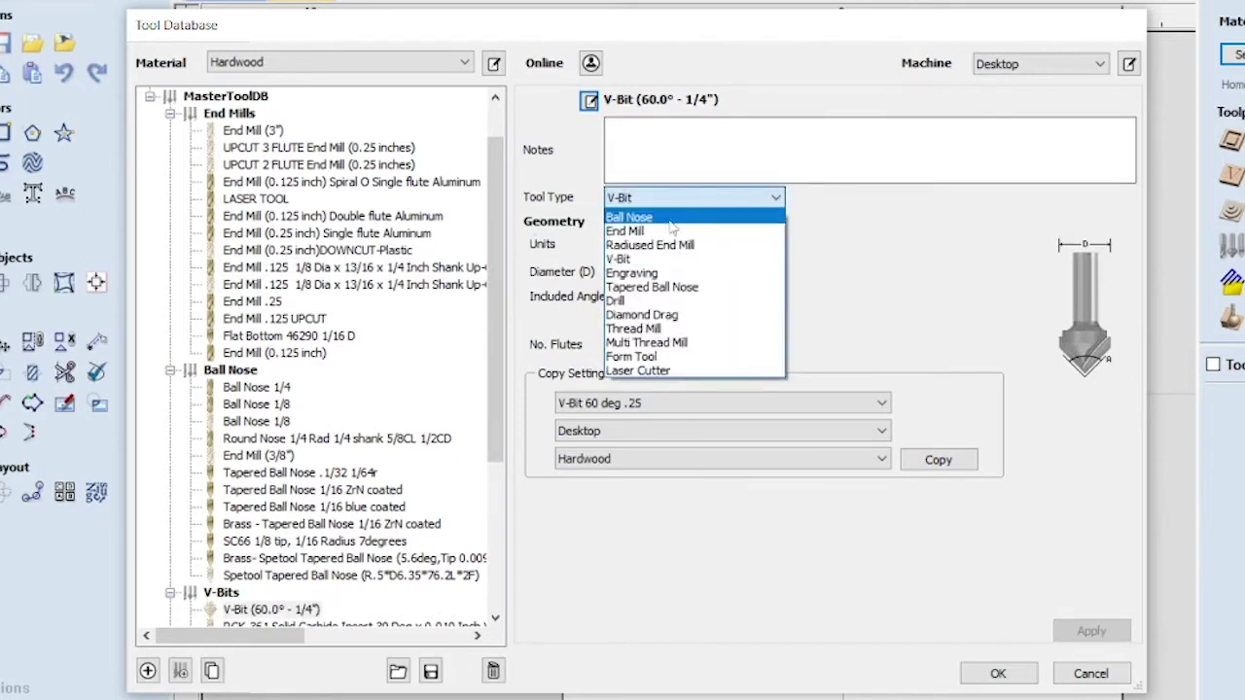
{"action": "left_click", "coordinate": [670, 217]}
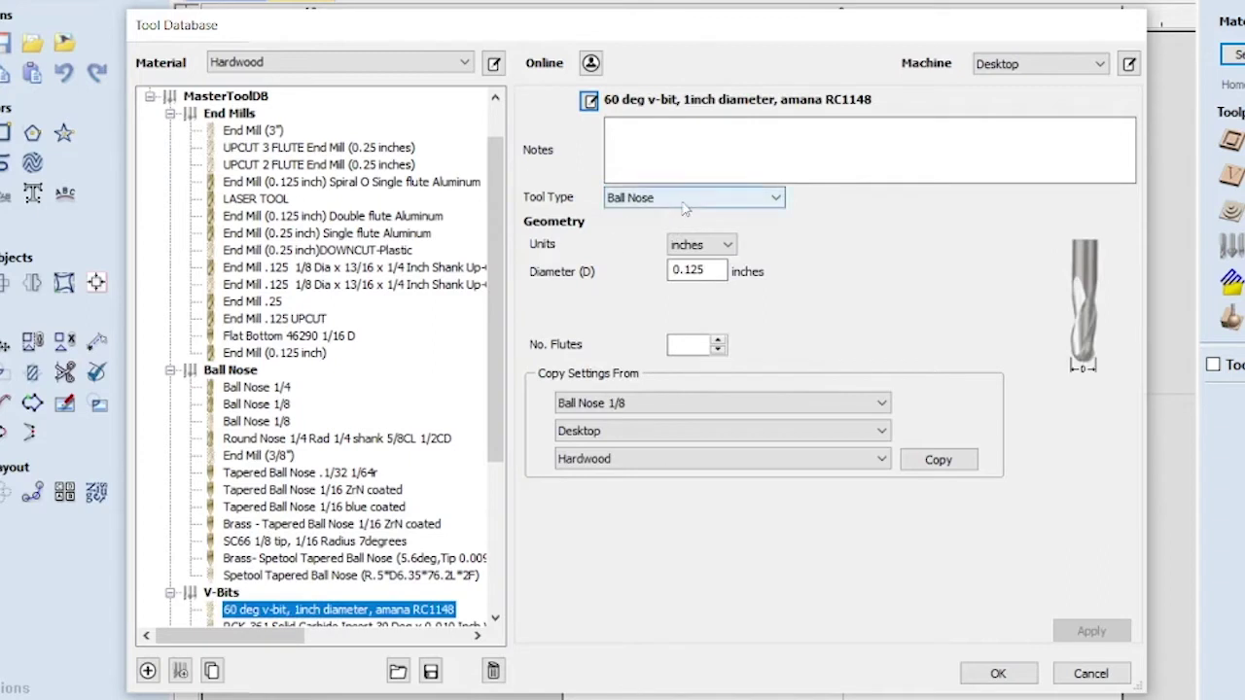
{"action": "left_click", "coordinate": [684, 199]}
{"action": "left_click", "coordinate": [680, 256]}
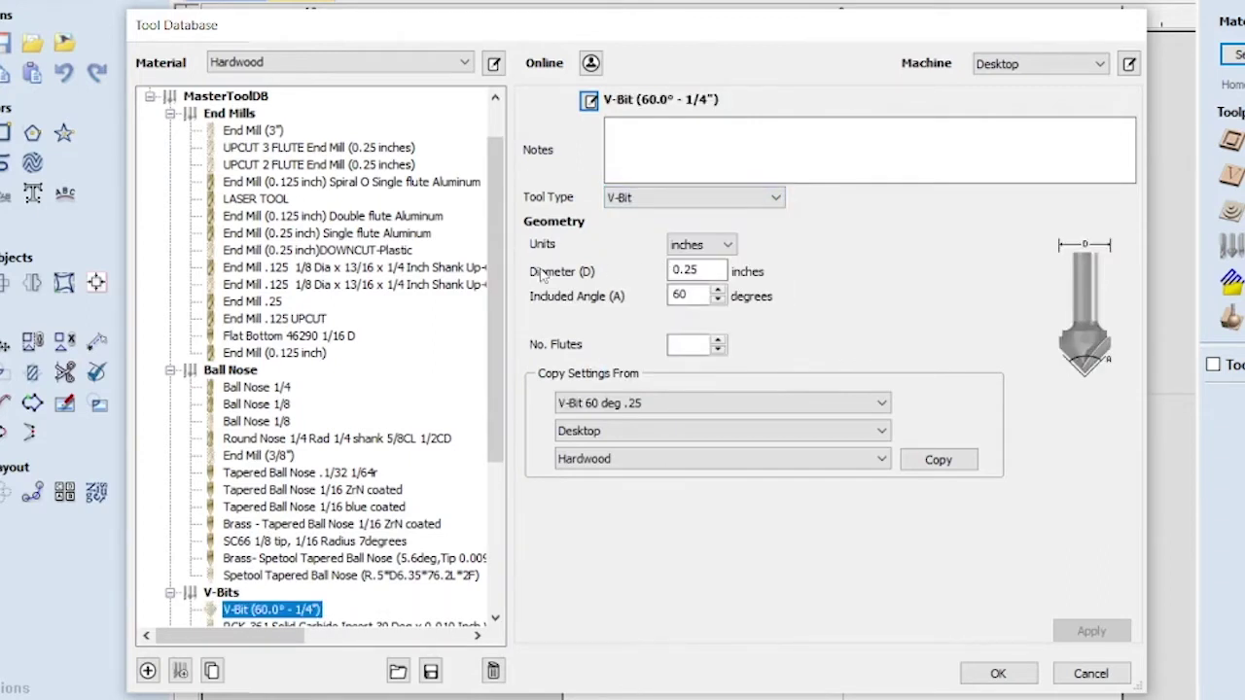
{"action": "left_click", "coordinate": [686, 296]}
Step: Replace the 0.25 diameter with 1 and keep the units as inches
{"action": "double_click", "coordinate": [686, 296]}
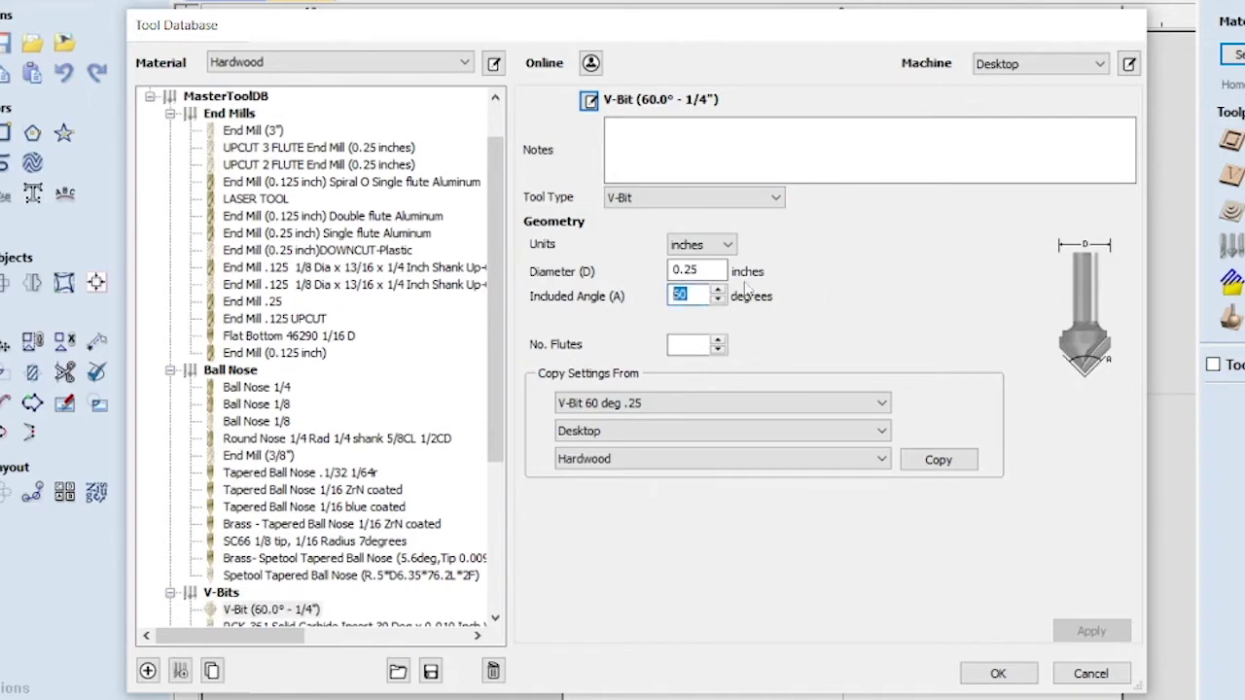
{"action": "key", "text": "shift+Tab"}
{"action": "key", "text": "End"}
{"action": "key", "text": "BackSpace"}
{"action": "key", "text": "BackSpace"}
{"action": "key", "text": "BackSpace"}
{"action": "key", "text": "BackSpace"}
{"action": "type", "text": "1"}
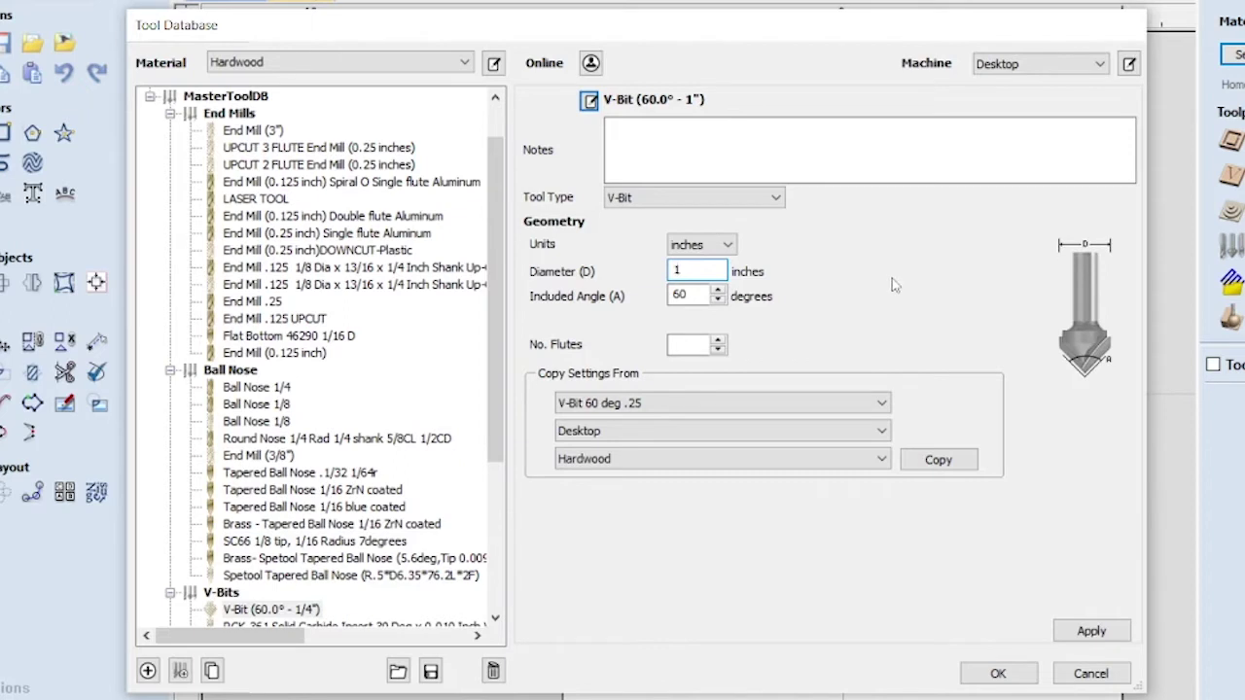
{"action": "left_click", "coordinate": [729, 248]}
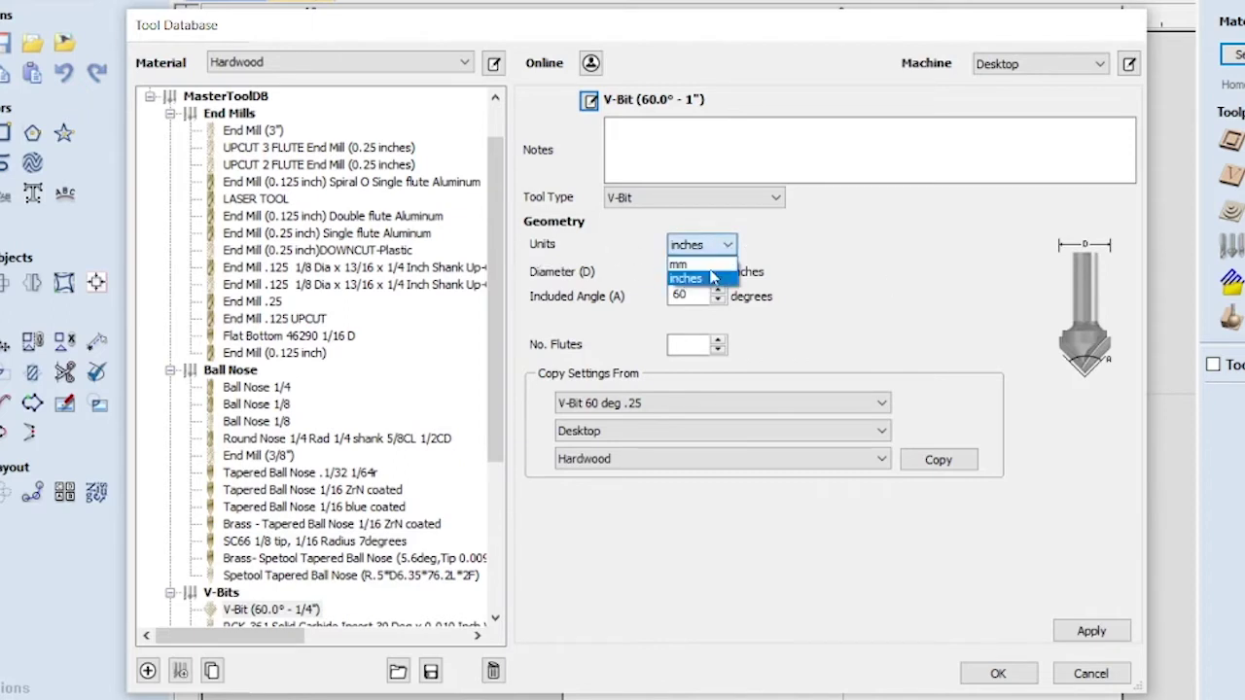
{"action": "left_click", "coordinate": [713, 279]}
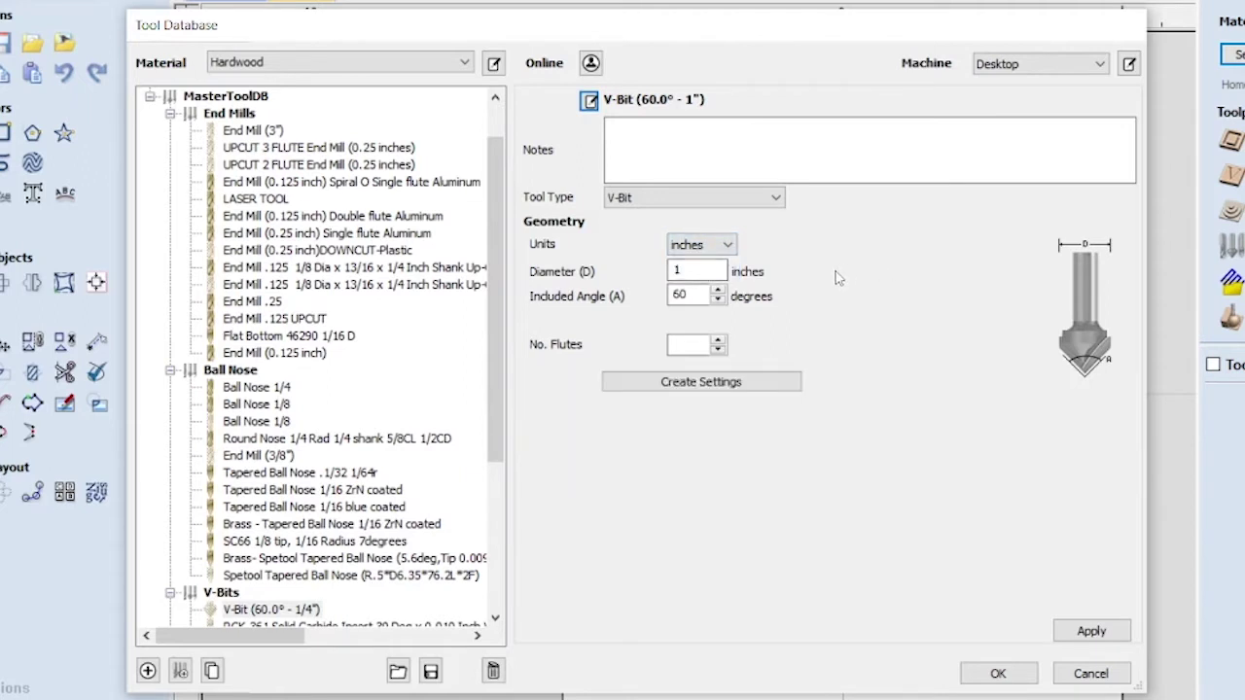
Step: Set 1 flute and create settings, giving 0.5 inch pass depth and 18000 r.p.m
{"action": "left_click", "coordinate": [688, 343]}
{"action": "type", "text": "1"}
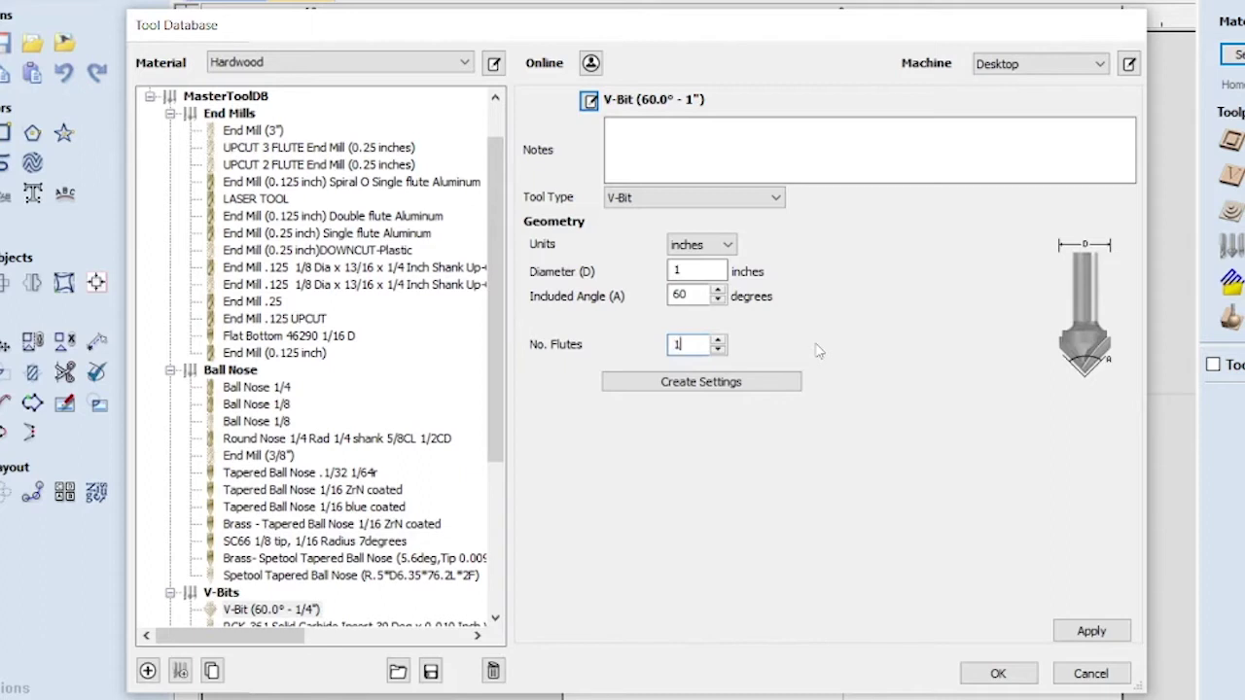
{"action": "left_click", "coordinate": [735, 384]}
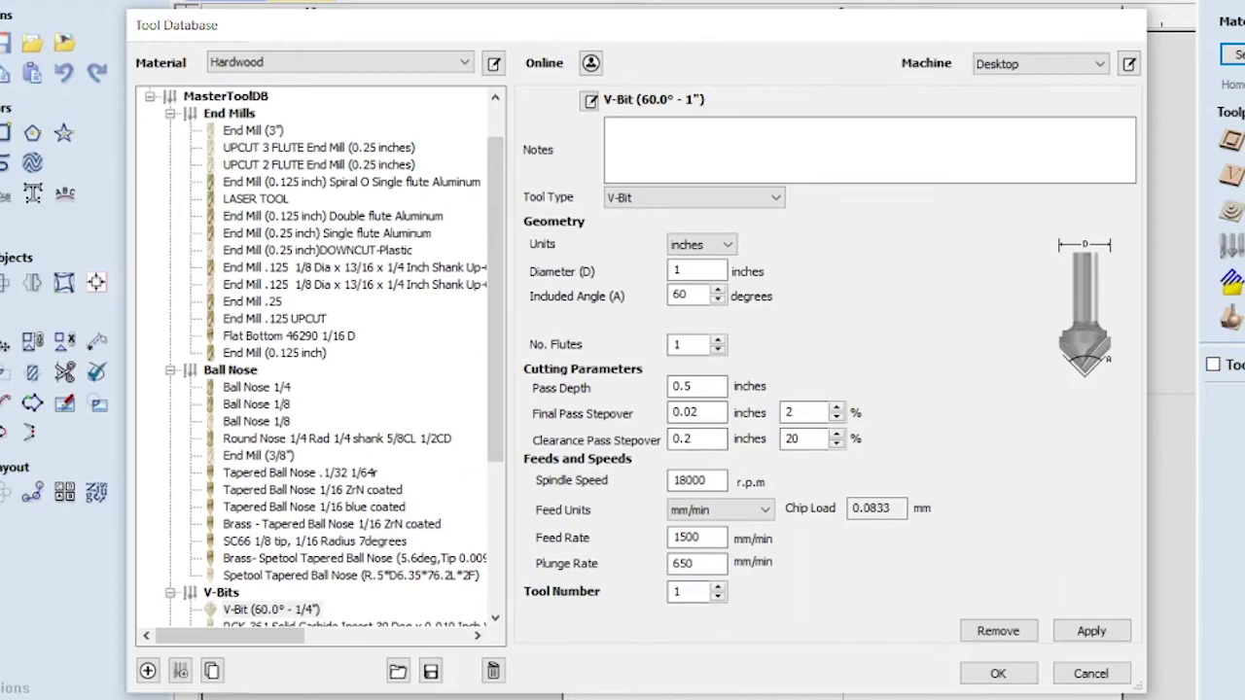
Step: Switch to Chrome and show the Google results for 'amana tool rc 1148'
{"action": "left_click", "coordinate": [917, 650]}
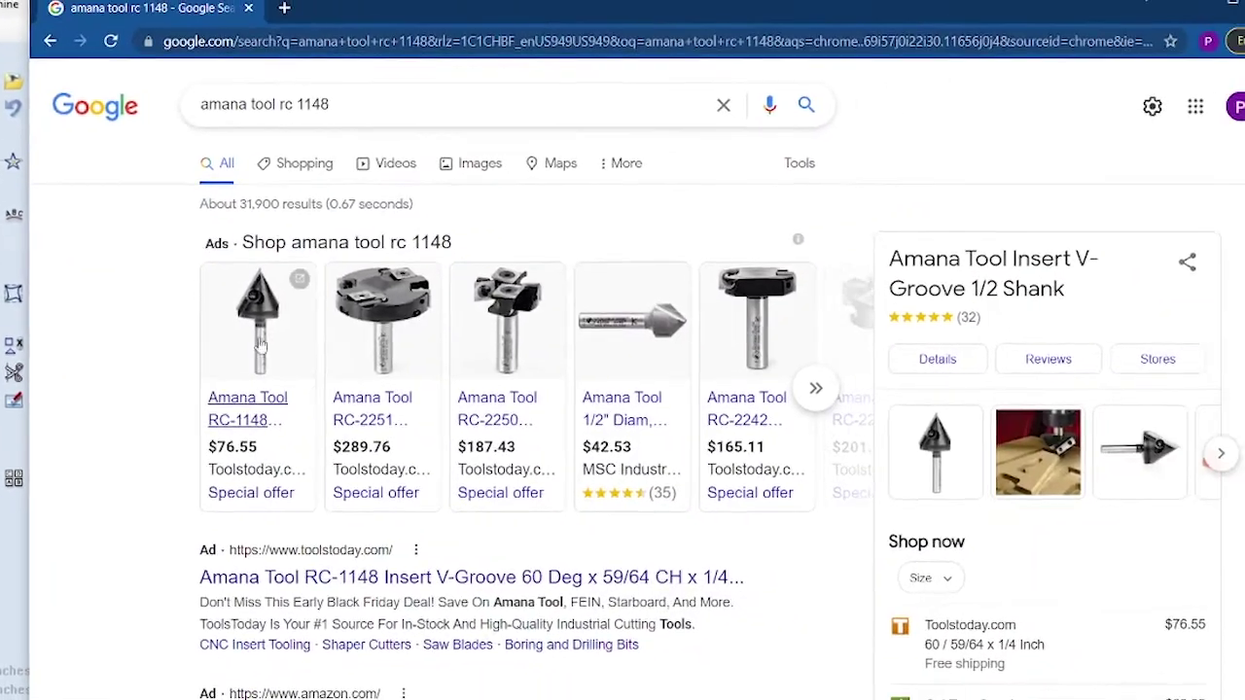
{"action": "left_click_drag", "start_coordinate": [354, 103], "coordinate": [171, 111]}
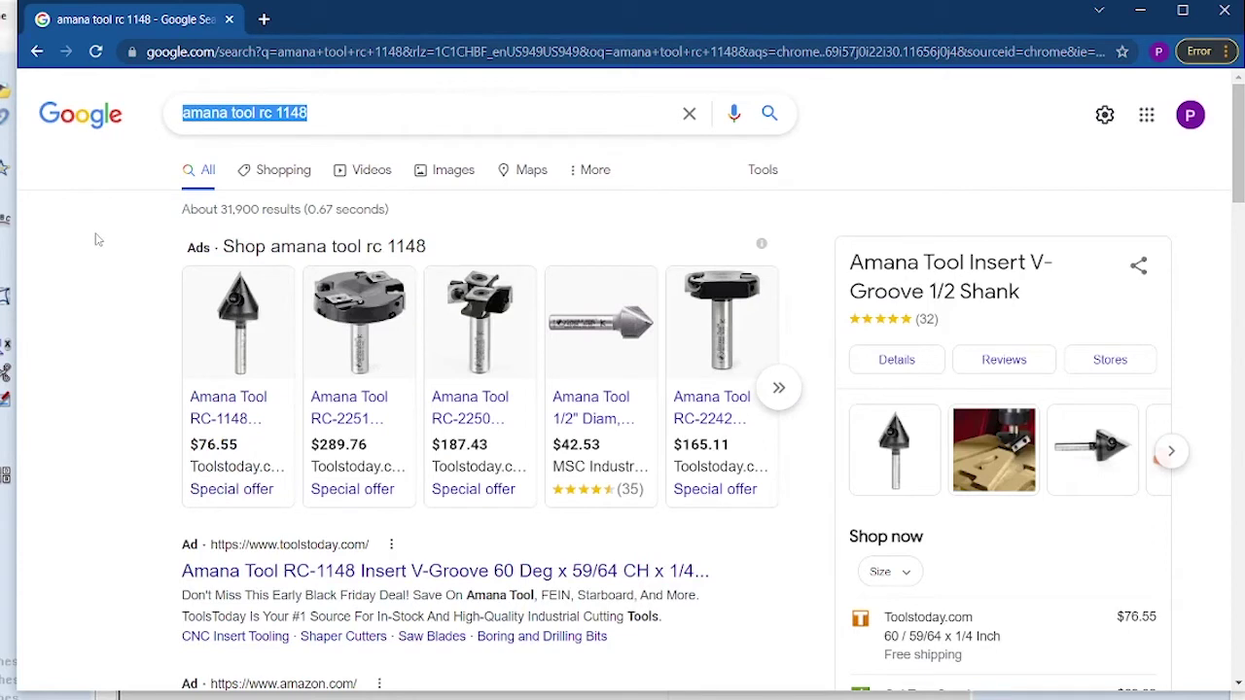
{"action": "left_click", "coordinate": [193, 113]}
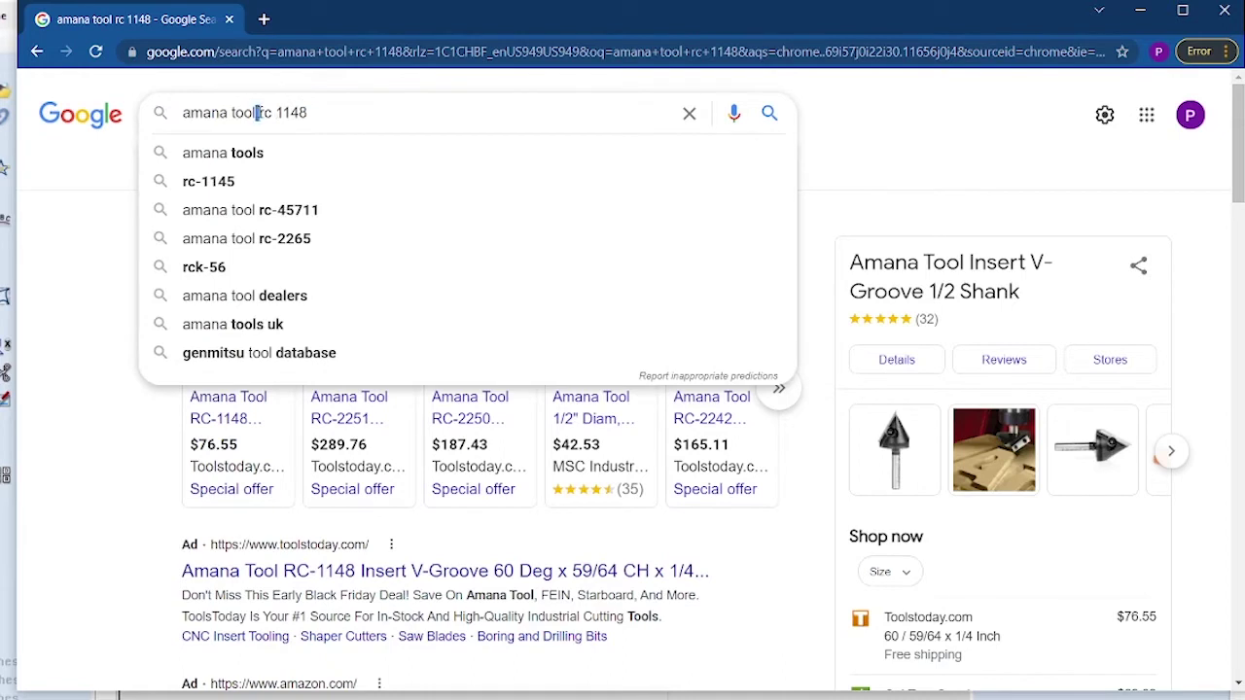
{"action": "left_click_drag", "start_coordinate": [257, 113], "coordinate": [316, 113]}
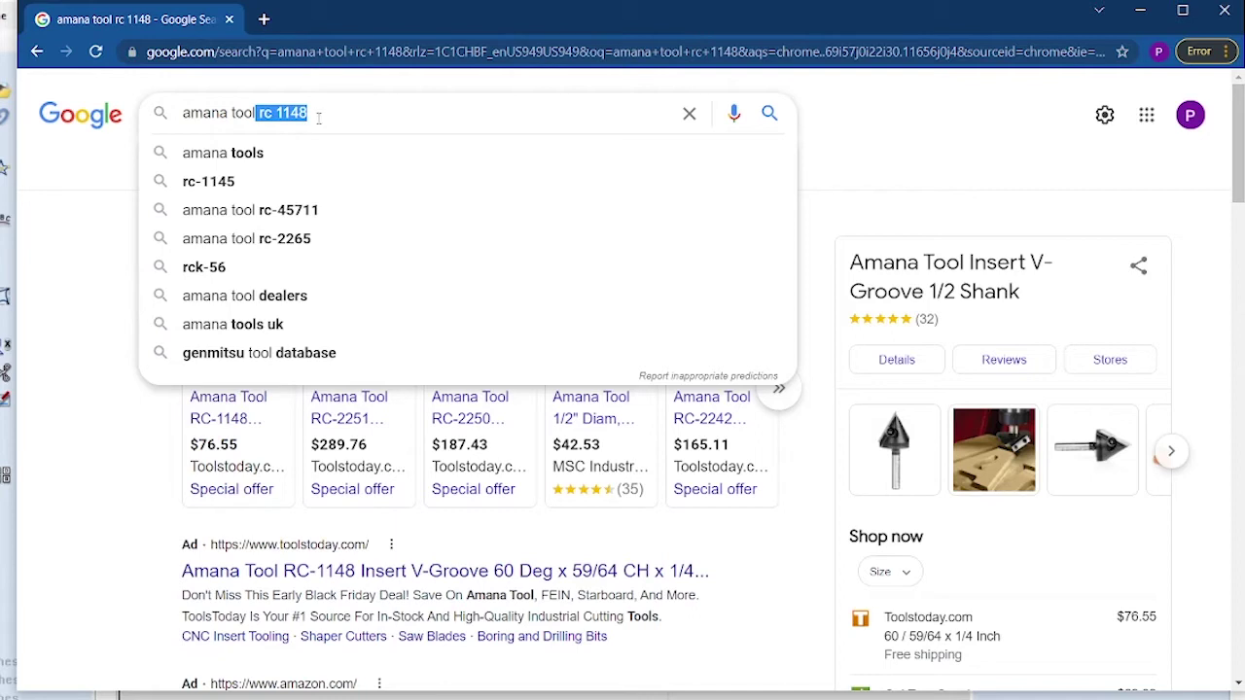
{"action": "left_click", "coordinate": [318, 117]}
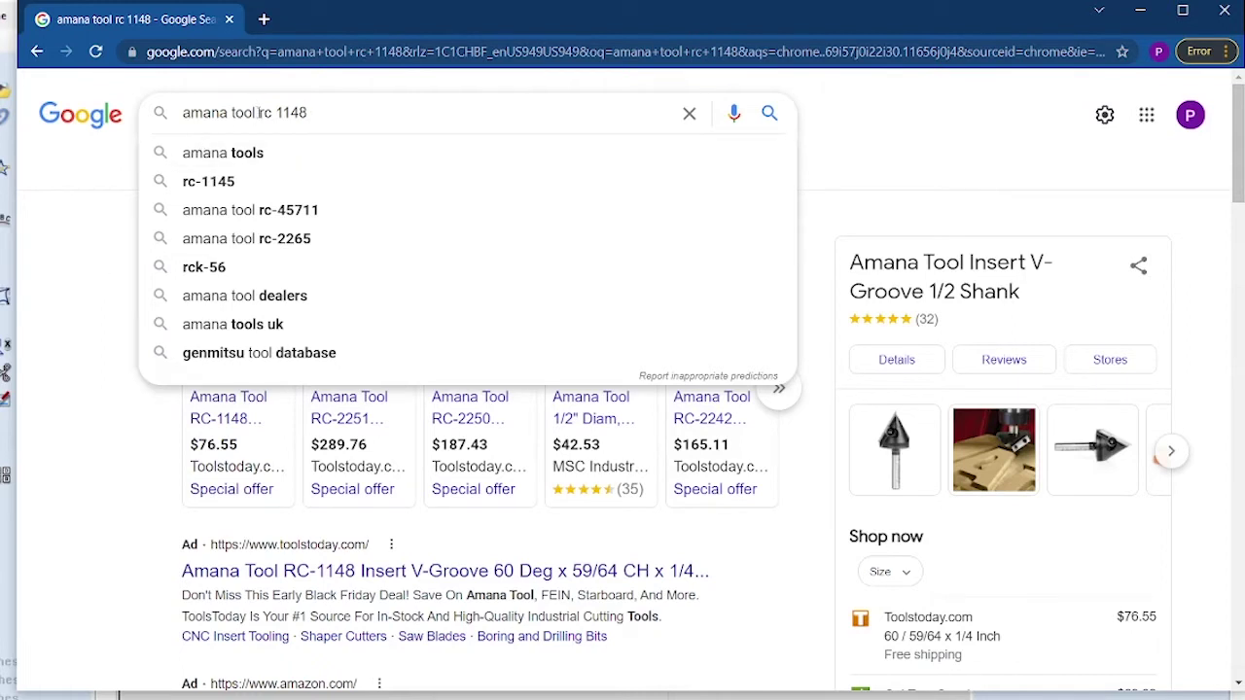
{"action": "left_click_drag", "start_coordinate": [258, 113], "coordinate": [377, 115]}
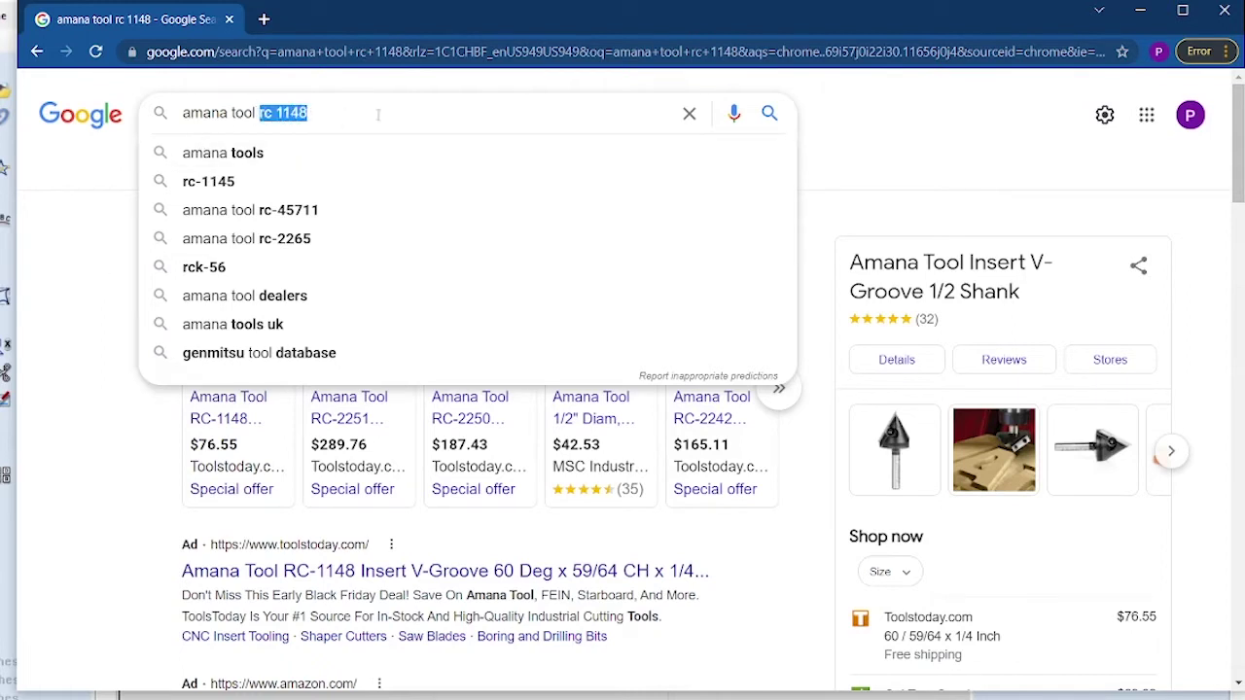
{"action": "left_click", "coordinate": [55, 280]}
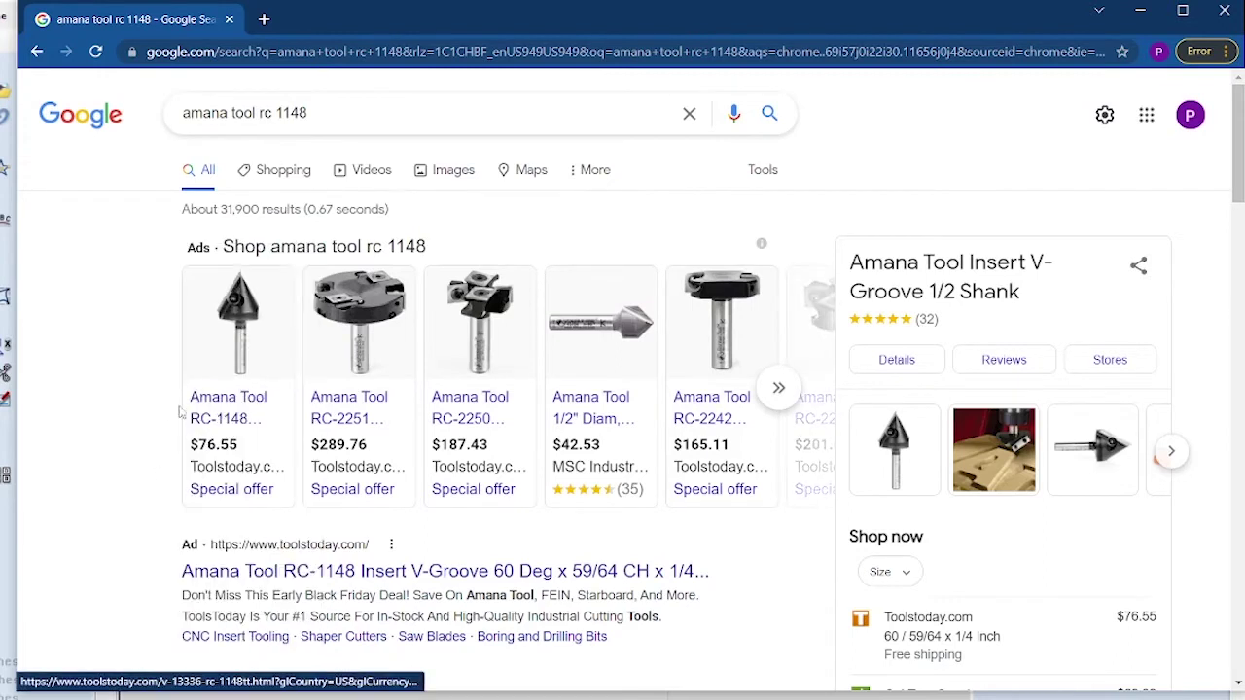
Step: Check the ToolsToday RC-1148 specs table for the 60° angle and 1-1/16 diameter
{"action": "mouse_move", "coordinate": [208, 418]}
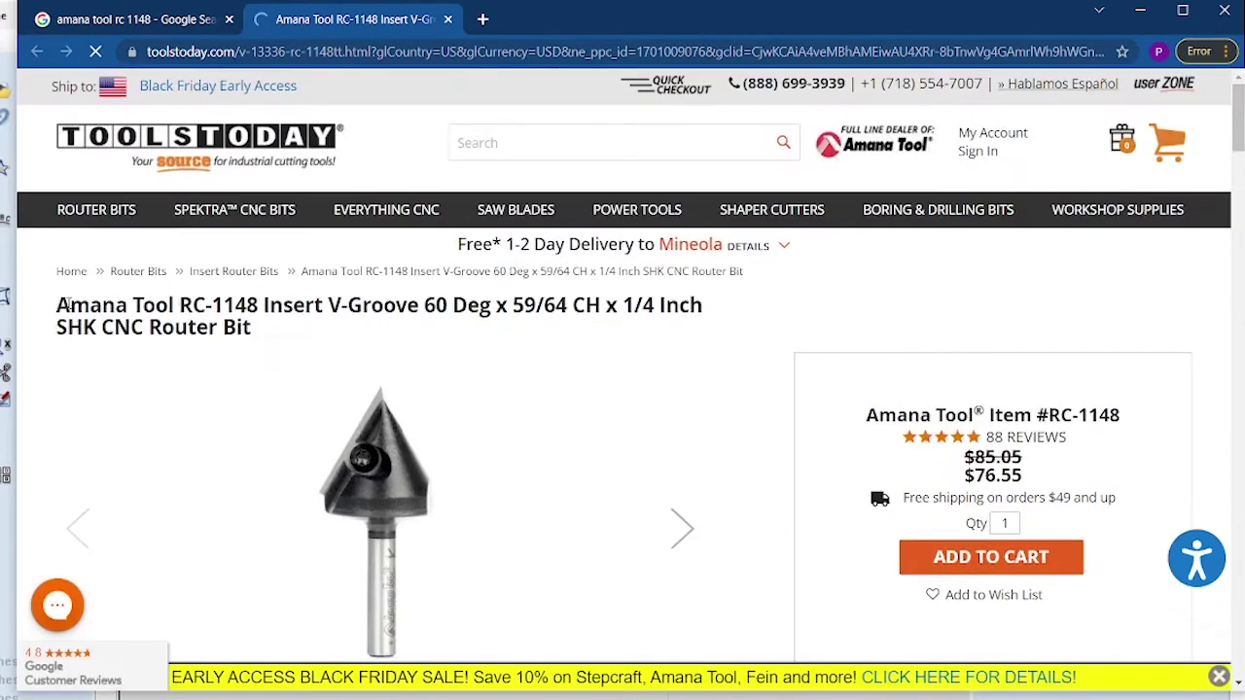
{"action": "left_click_drag", "start_coordinate": [56, 304], "coordinate": [247, 309]}
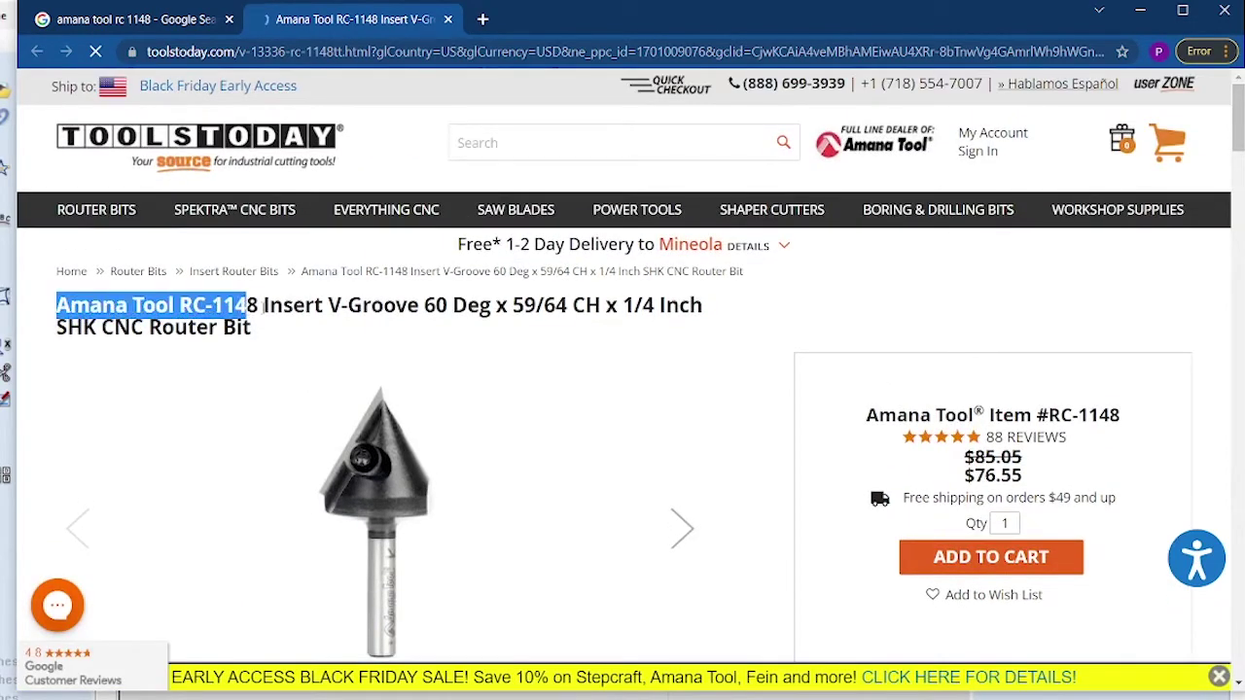
{"action": "left_click", "coordinate": [260, 307]}
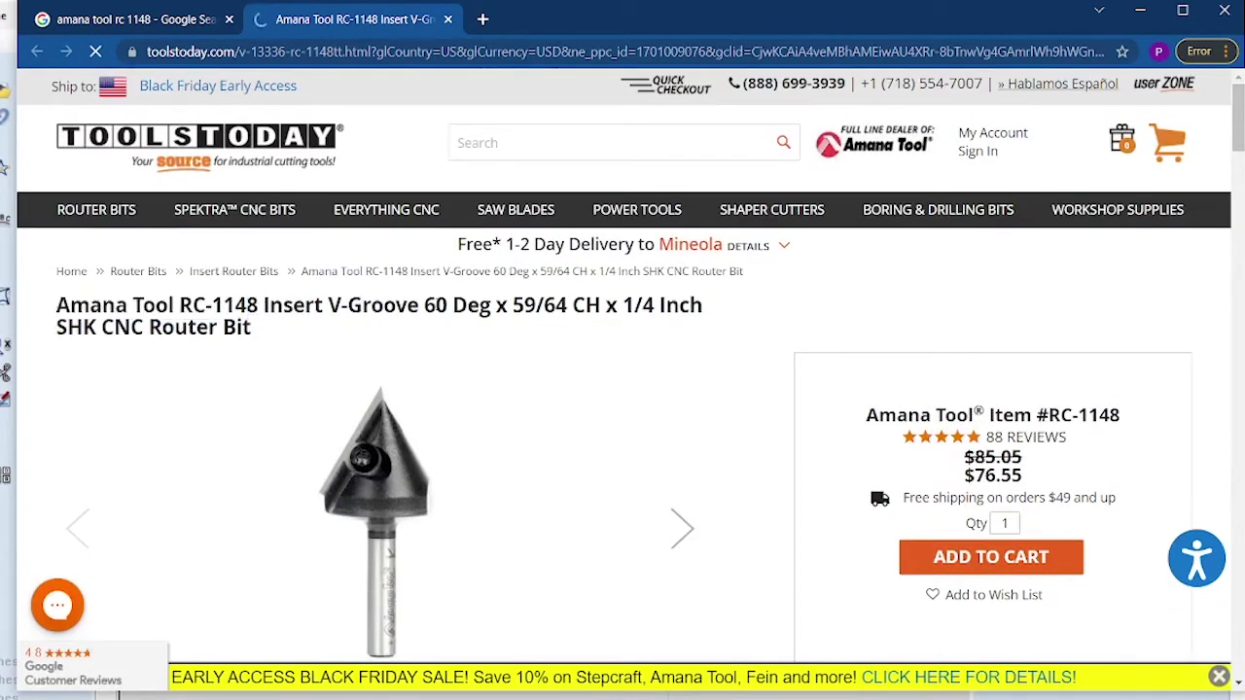
{"action": "scroll", "coordinate": [457, 304], "scroll_direction": "down", "scroll_amount": 2}
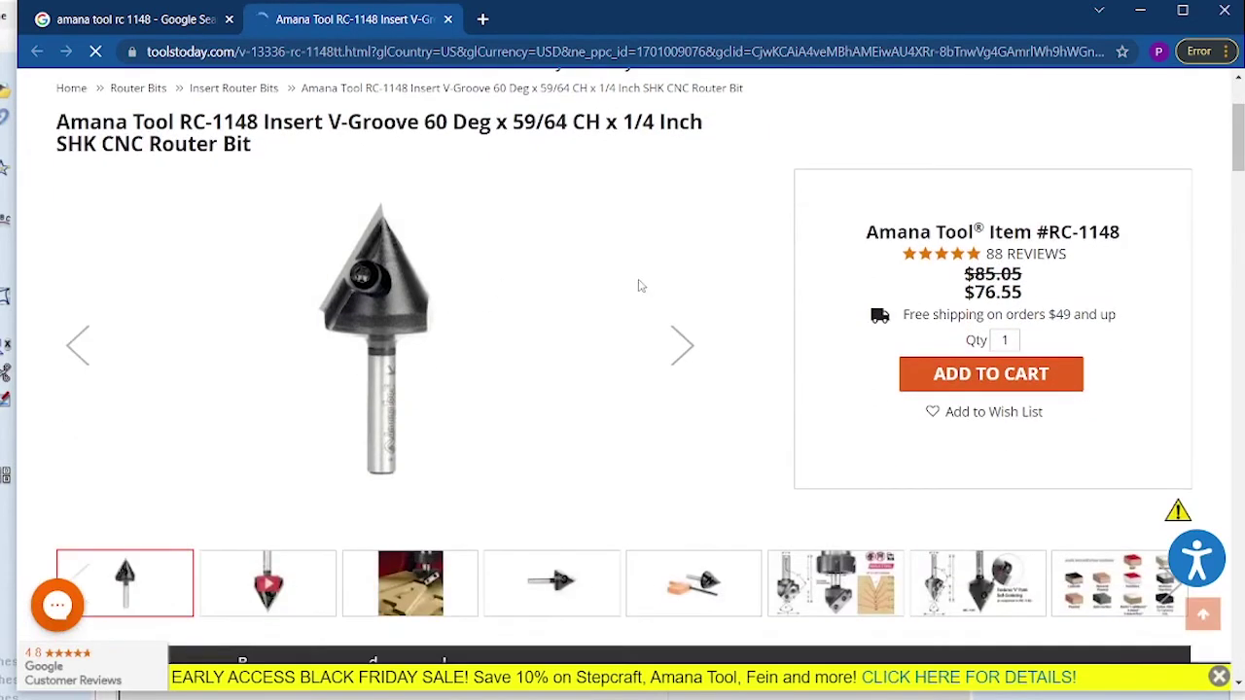
{"action": "scroll", "coordinate": [172, 564], "scroll_direction": "down", "scroll_amount": 3}
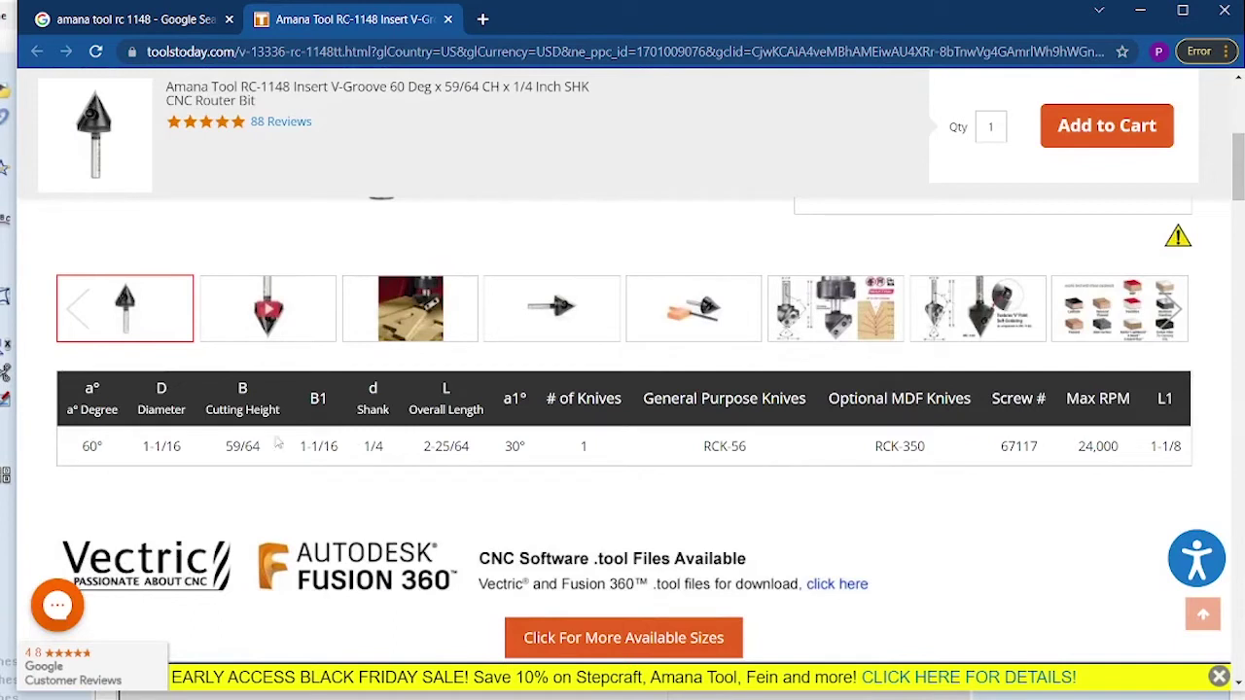
{"action": "left_click_drag", "start_coordinate": [84, 446], "coordinate": [182, 446]}
Step: Change the V-bit's diameter to 1.0625 inches, making it V-Bit (60.0° - 1 1/16")
{"action": "key", "text": "alt+Tab"}
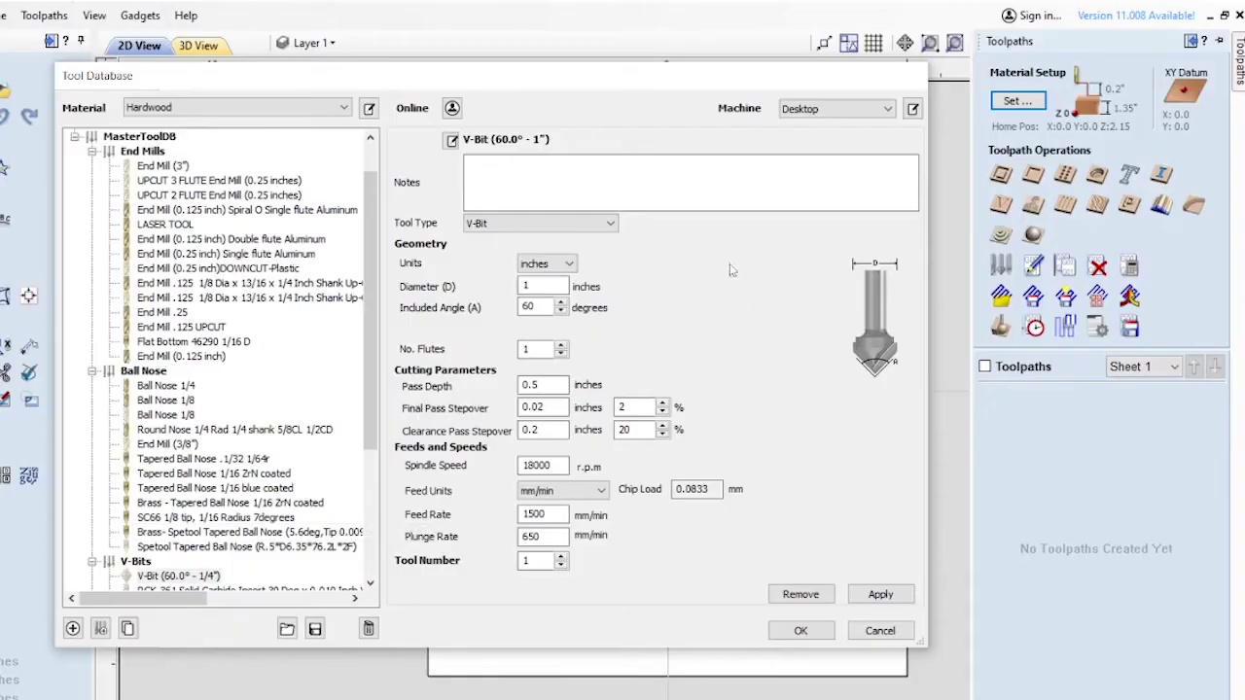
{"action": "left_click", "coordinate": [544, 286]}
{"action": "type", "text": ".0625"}
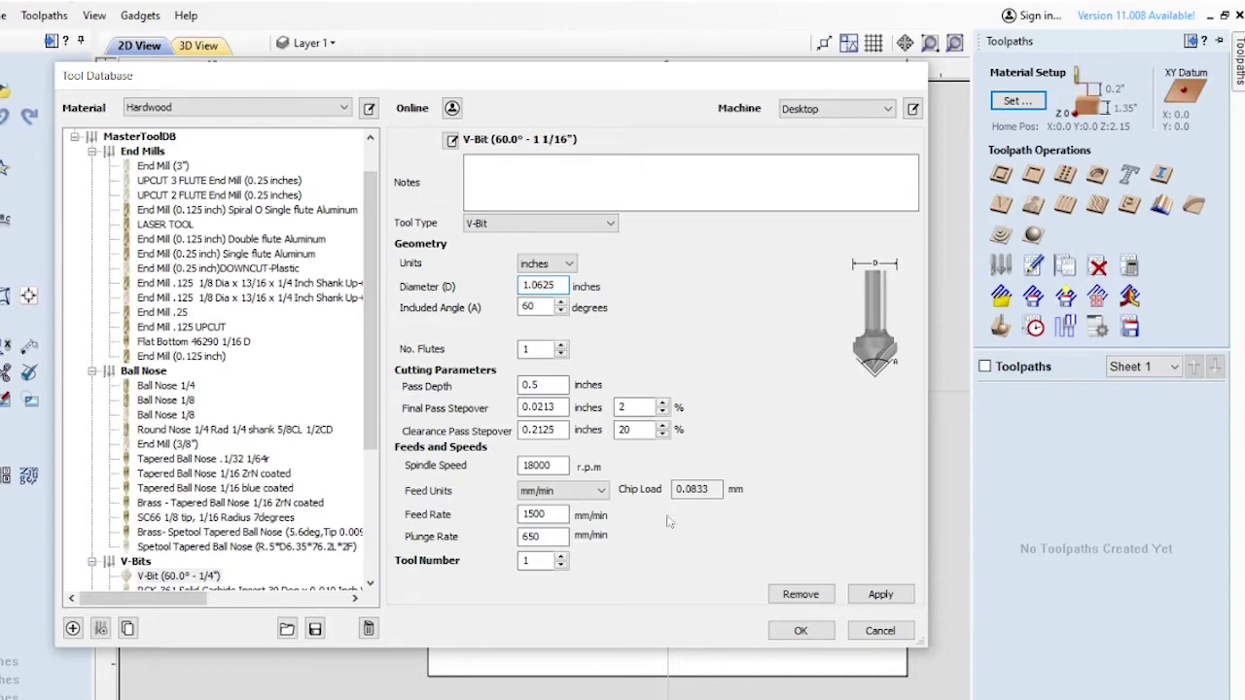
{"action": "key", "text": "alt+Tab"}
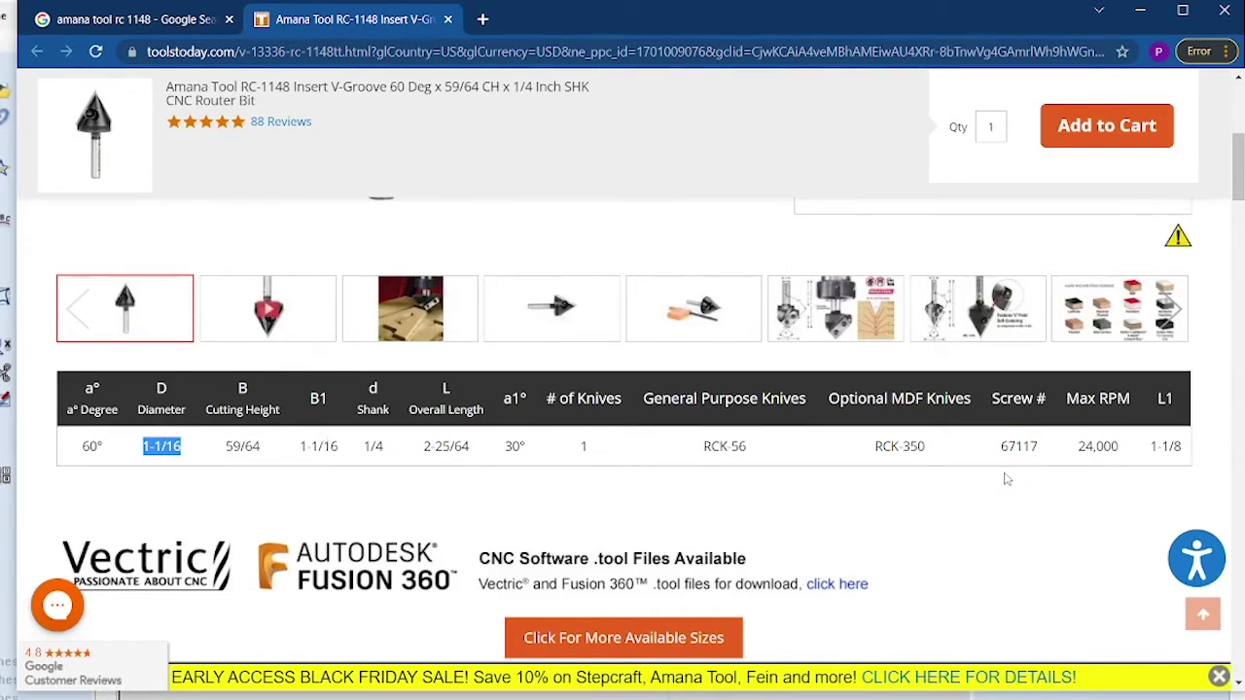
Step: Review the RC-1148 product page, noting its 24,000 Max RPM rating
{"action": "left_click", "coordinate": [637, 484]}
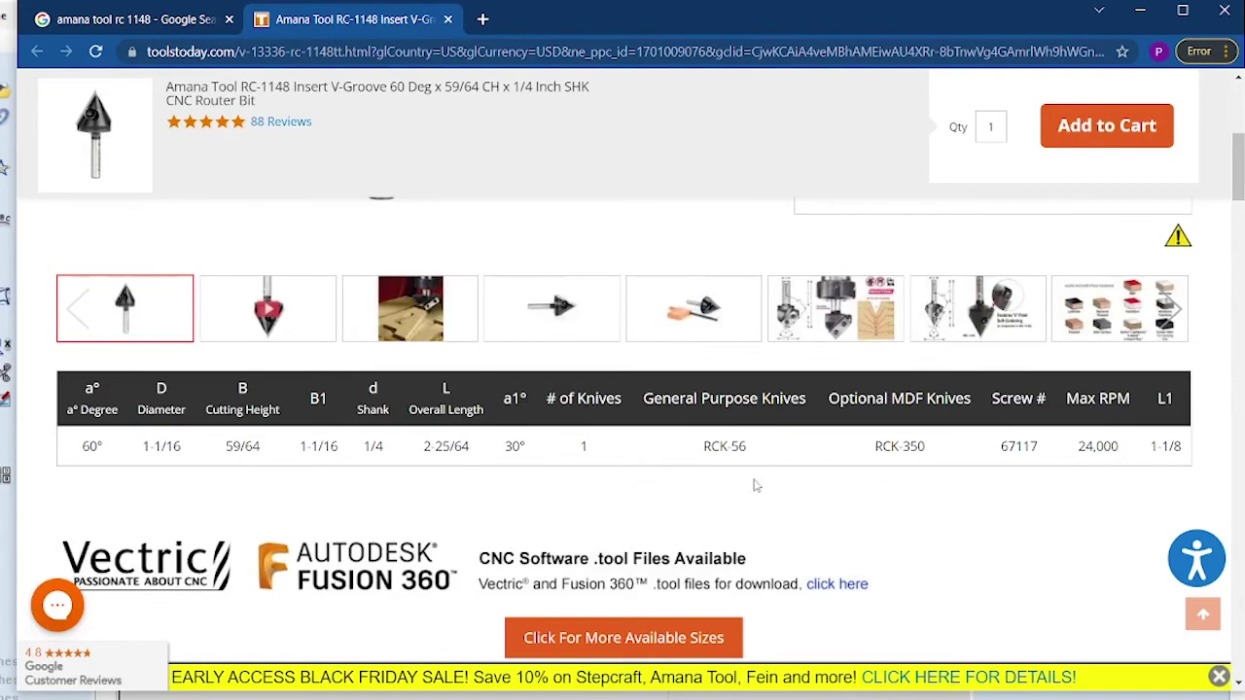
{"action": "scroll", "coordinate": [870, 483], "scroll_direction": "down", "scroll_amount": 3}
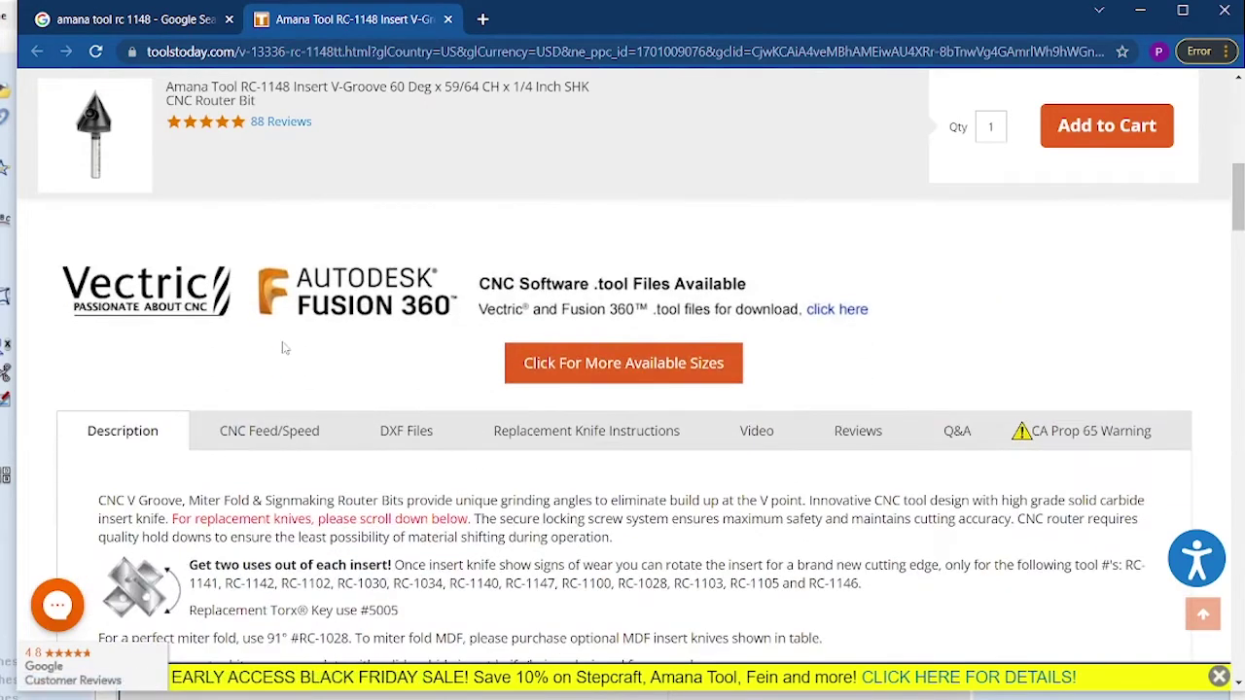
{"action": "scroll", "coordinate": [300, 360], "scroll_direction": "up", "scroll_amount": 4}
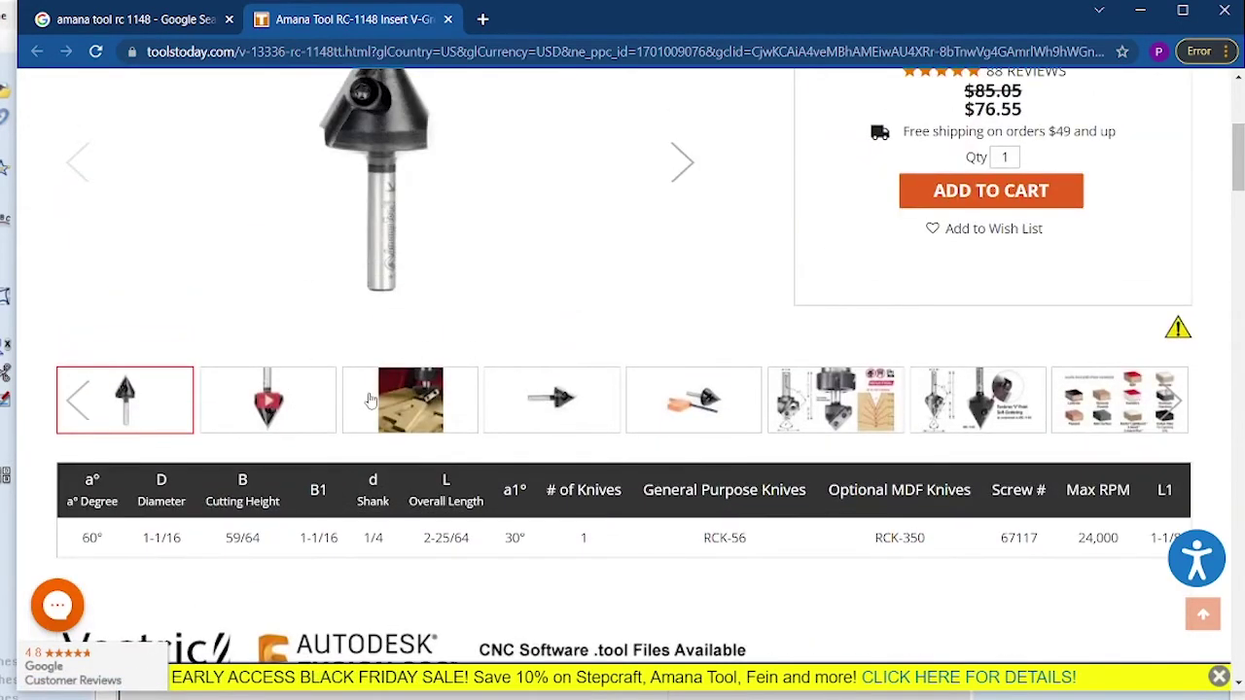
{"action": "scroll", "coordinate": [1102, 561], "scroll_direction": "down", "scroll_amount": 1}
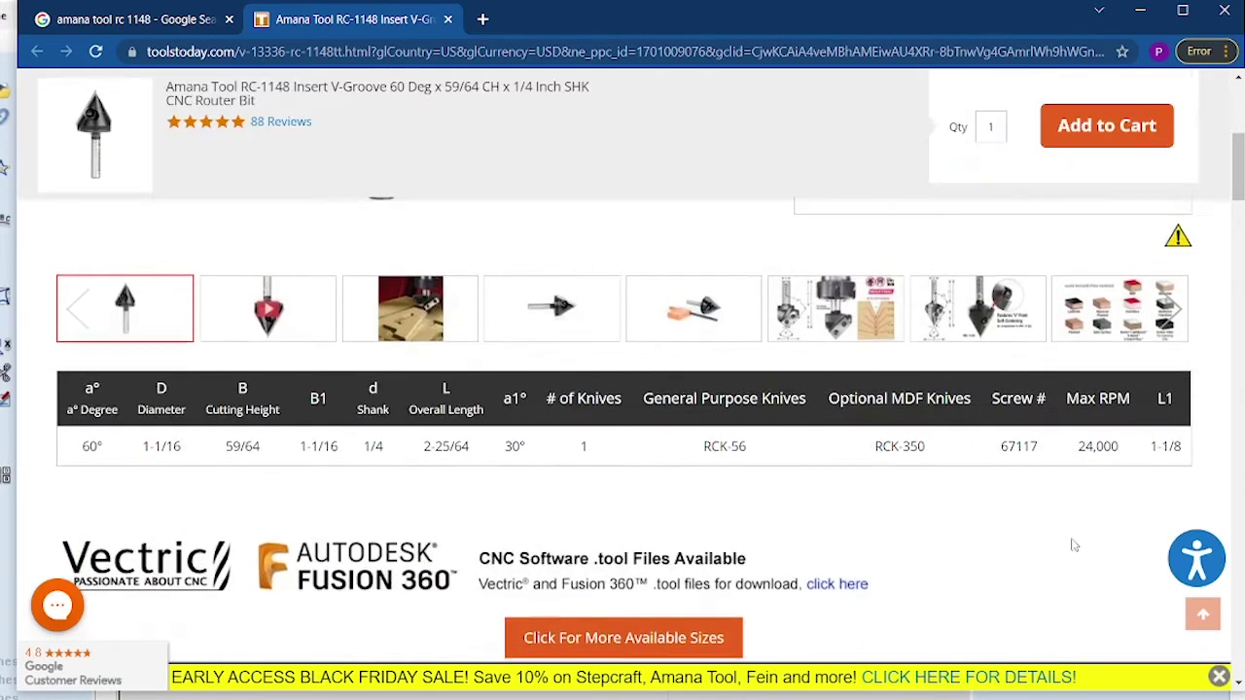
{"action": "left_click_drag", "start_coordinate": [1080, 448], "coordinate": [1120, 447]}
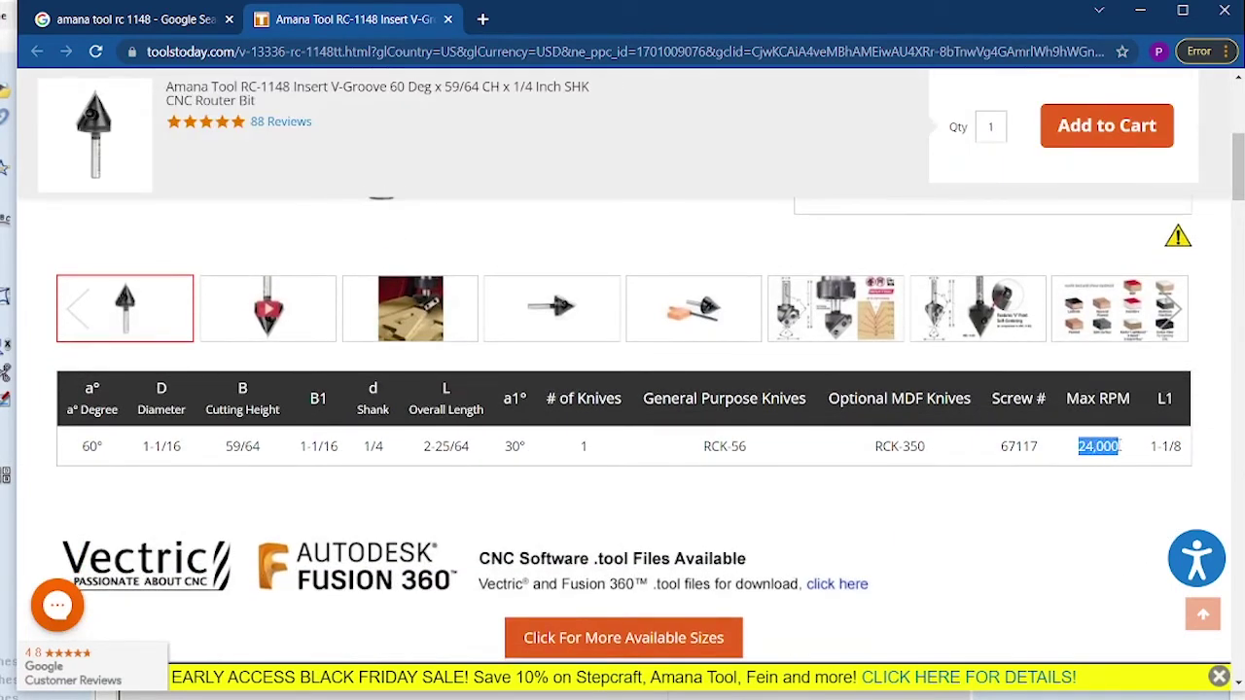
{"action": "left_click", "coordinate": [1045, 486]}
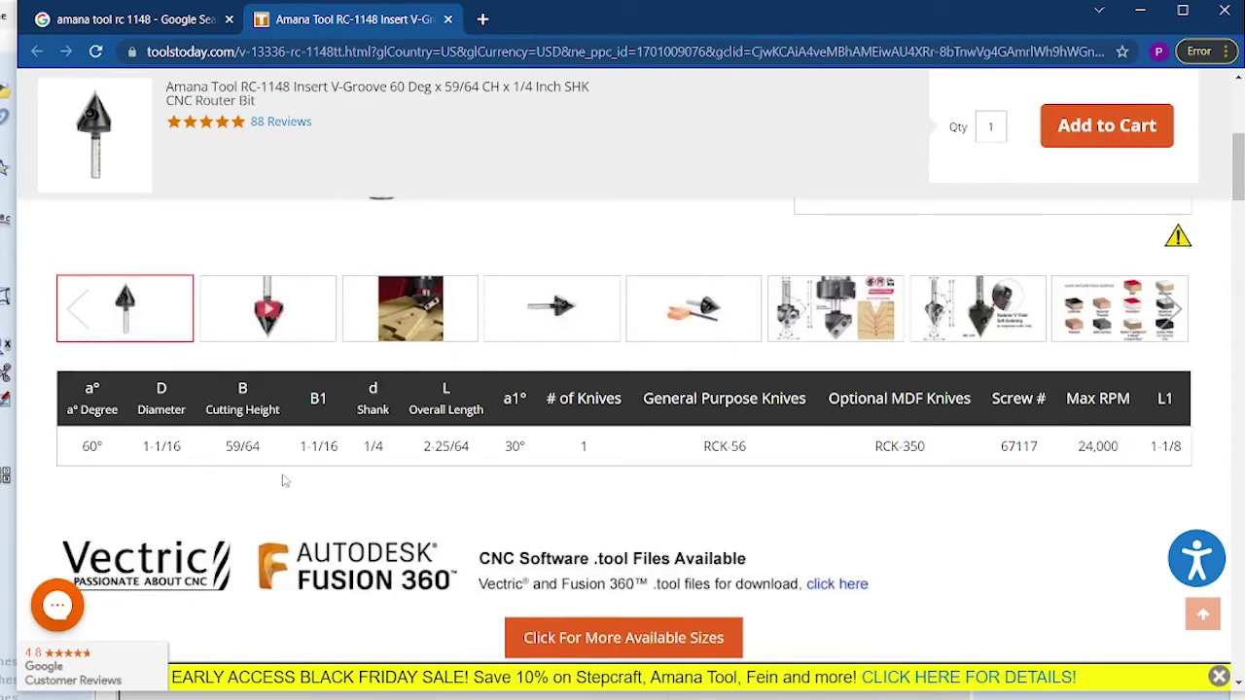
{"action": "scroll", "coordinate": [287, 479], "scroll_direction": "down", "scroll_amount": 3}
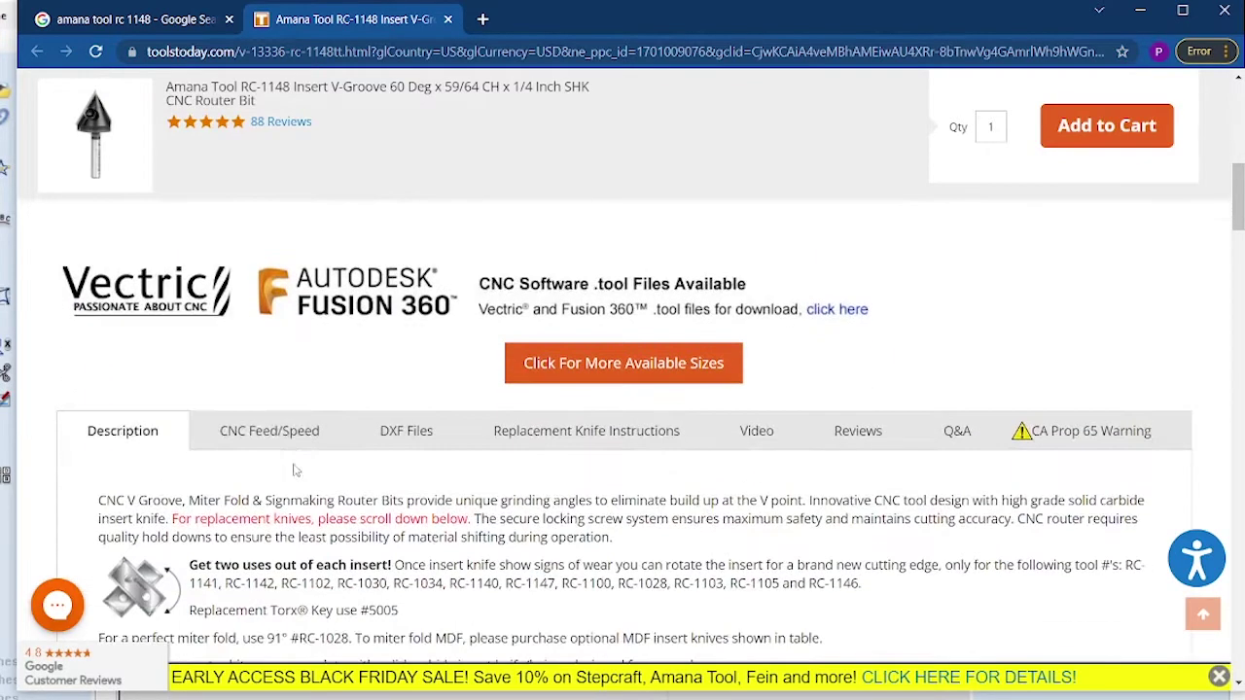
Step: Open the CNC Feed/Speed section and its V-groove feed and speed chart PDF
{"action": "left_click", "coordinate": [253, 435]}
{"action": "scroll", "coordinate": [194, 465], "scroll_direction": "down", "scroll_amount": 2}
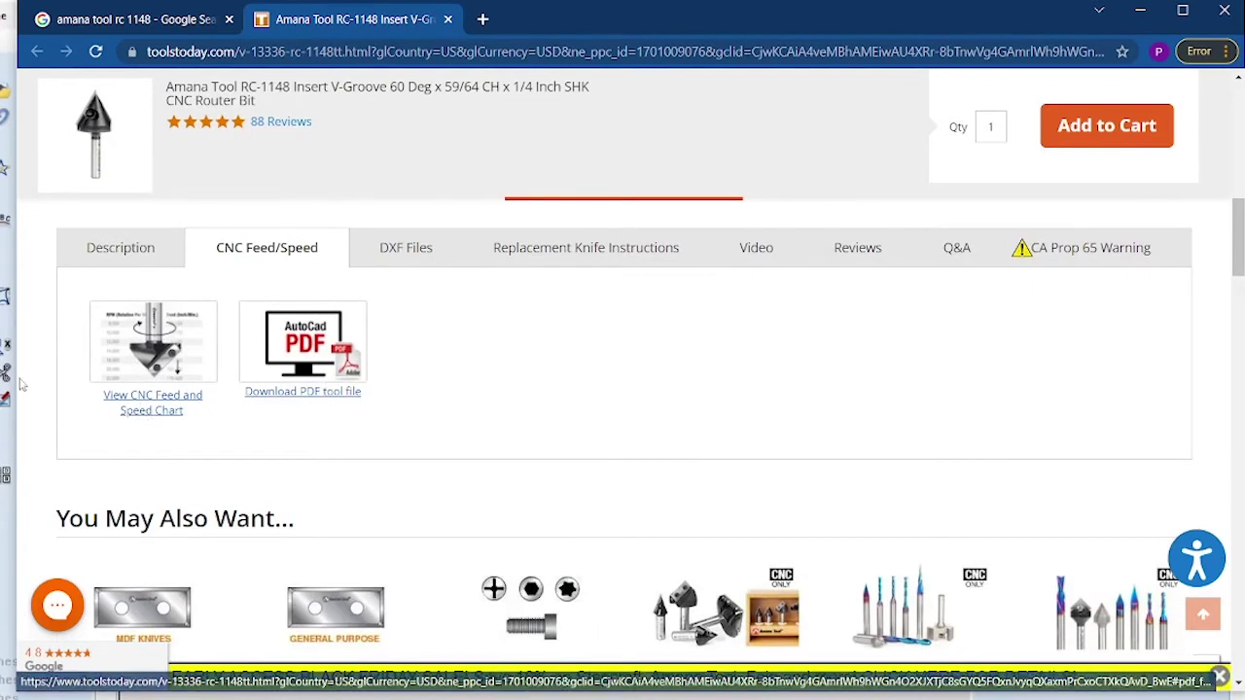
{"action": "left_click", "coordinate": [141, 410]}
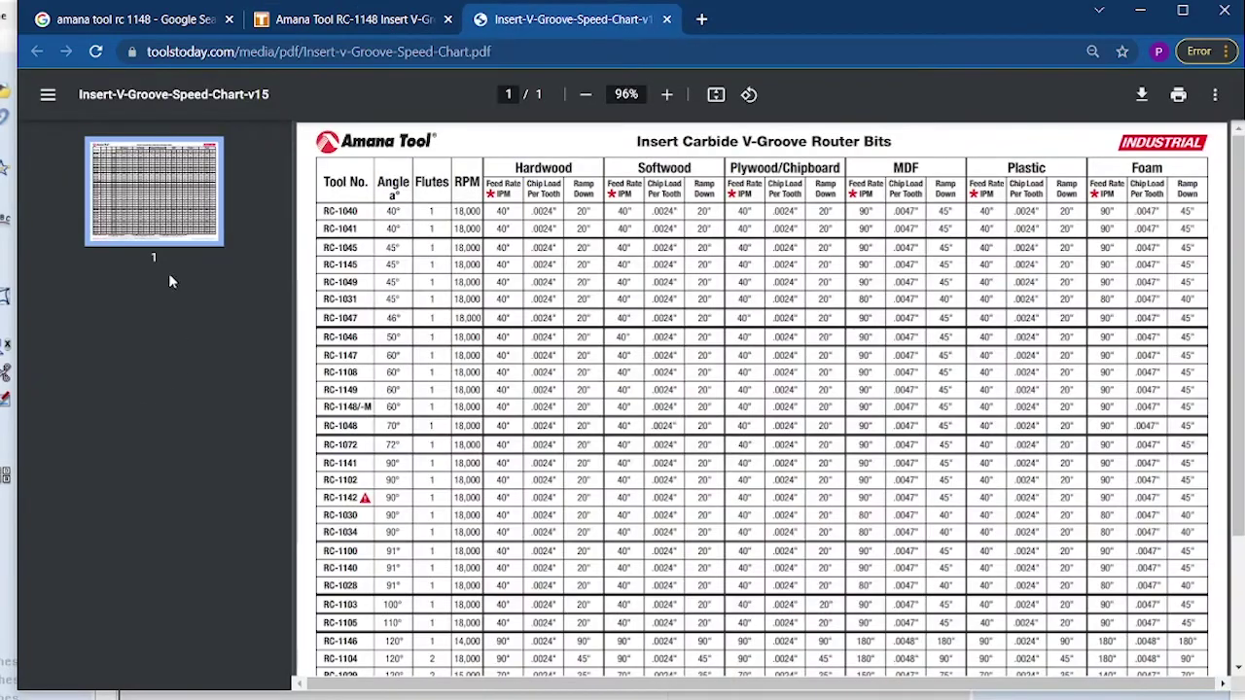
Step: Find the RC-1148/-M row in the V-groove chart and its 18,000 RPM spindle speed
{"action": "scroll", "coordinate": [990, 287], "scroll_direction": "down", "scroll_amount": 1}
{"action": "scroll", "coordinate": [990, 288], "scroll_direction": "down", "scroll_amount": 3}
{"action": "scroll", "coordinate": [822, 397], "scroll_direction": "up", "scroll_amount": 5}
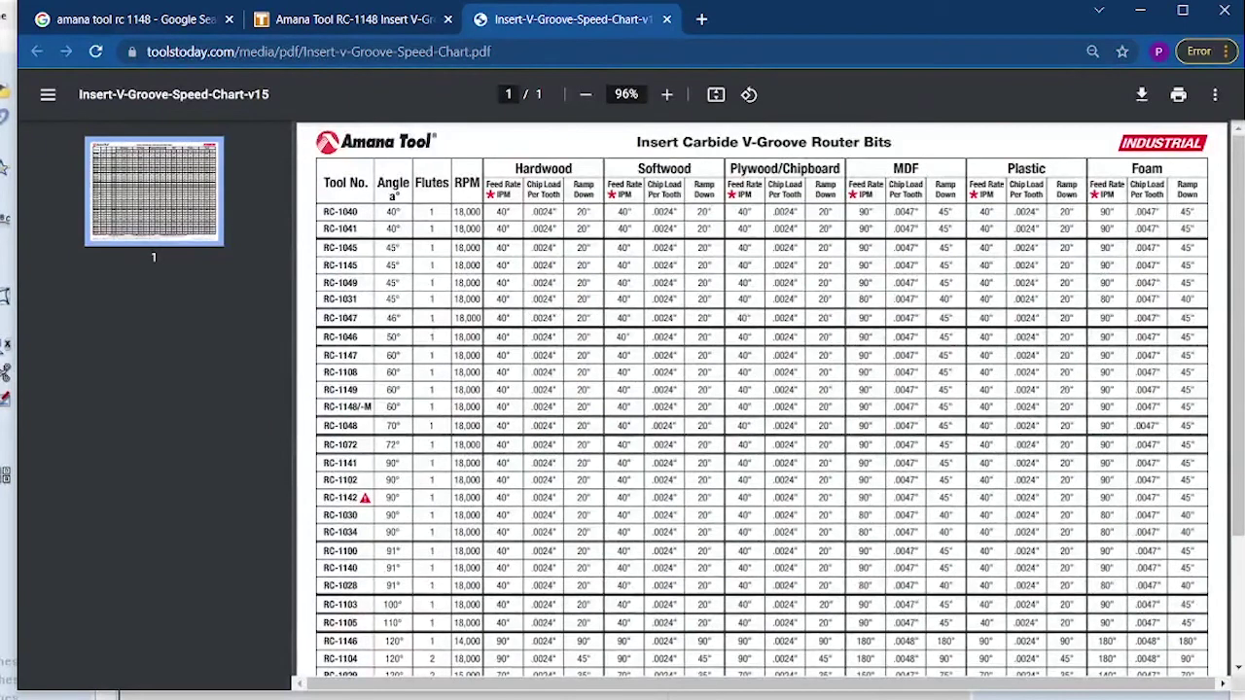
{"action": "left_click_drag", "start_coordinate": [327, 211], "coordinate": [394, 232]}
{"action": "left_click", "coordinate": [339, 337]}
{"action": "left_click_drag", "start_coordinate": [322, 407], "coordinate": [358, 407]}
{"action": "left_click_drag", "start_coordinate": [454, 406], "coordinate": [481, 408]}
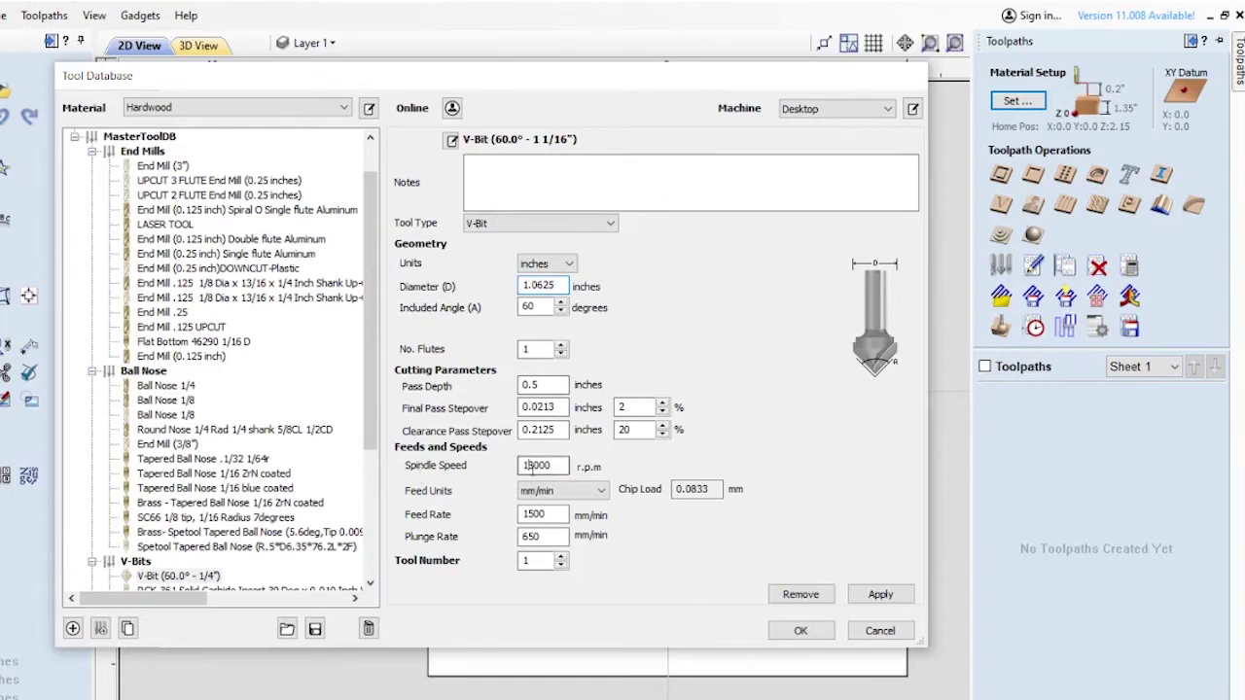
Step: Re-enter the V-bit spindle speed as 18000 r.p.m., then return to the Amana chart
{"action": "left_click_drag", "start_coordinate": [523, 465], "coordinate": [493, 466]}
{"action": "type", "text": "18000"}
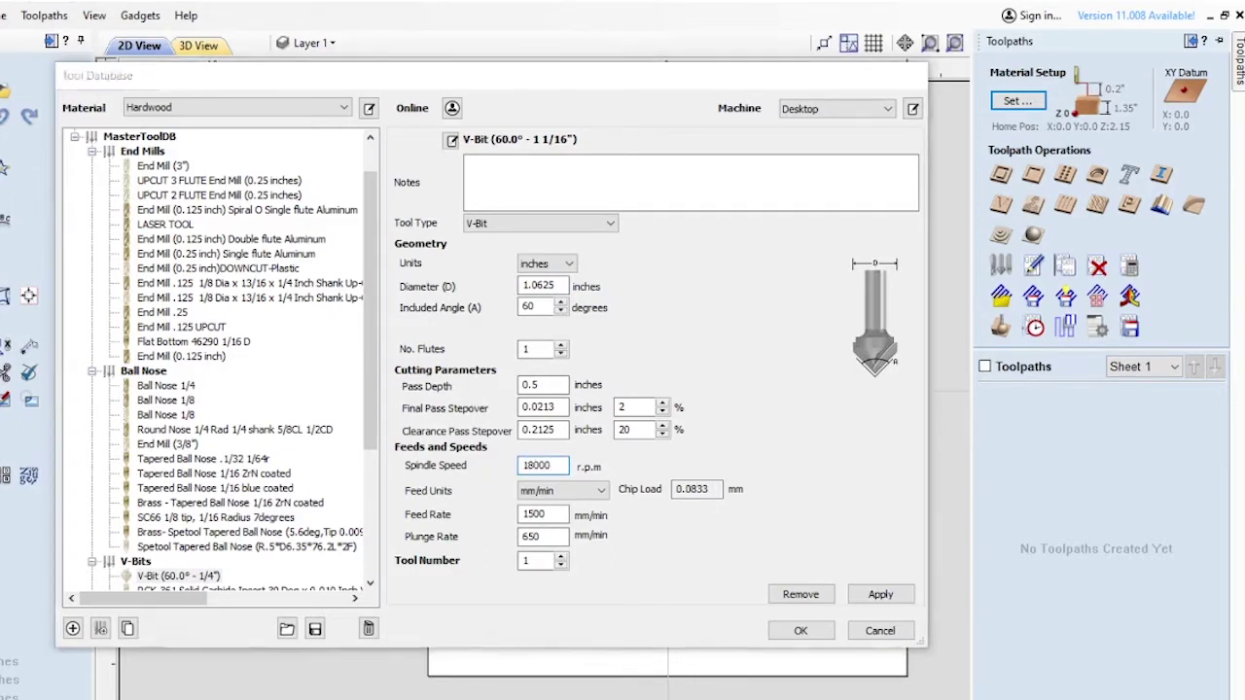
{"action": "key", "text": "alt+Tab"}
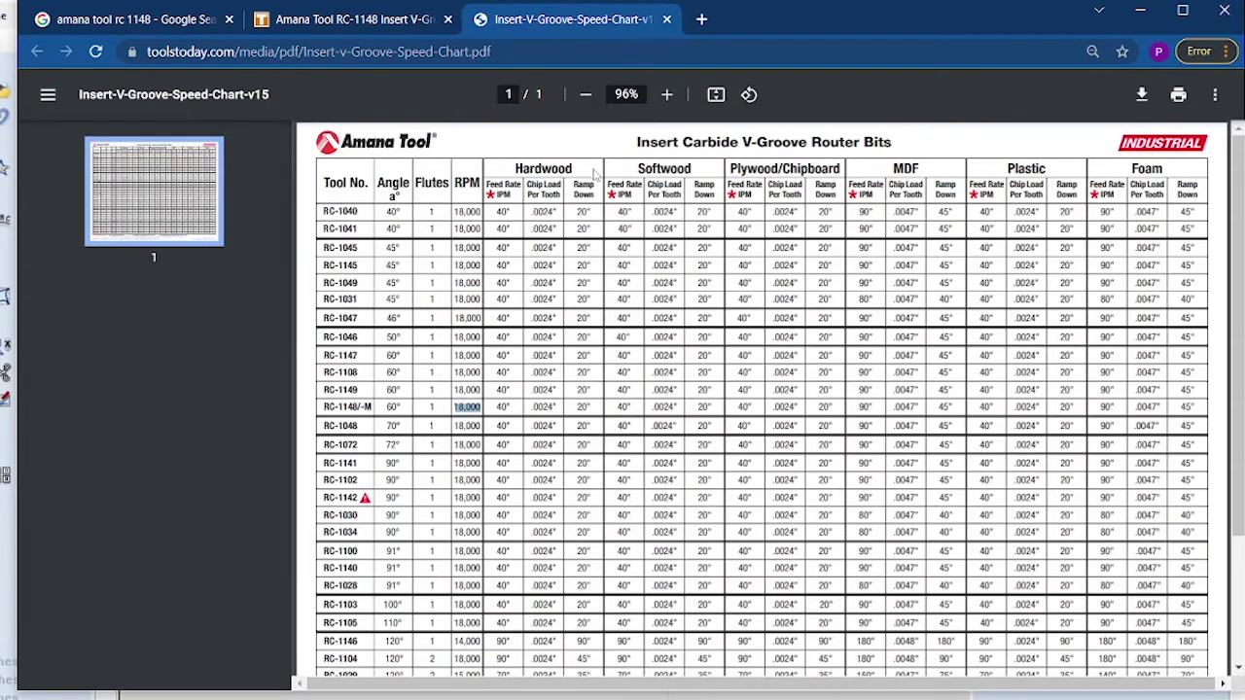
Step: Find the 40 IPM Hardwood feed rate for RC-1148/-M and compare it with Aspire
{"action": "left_click_drag", "start_coordinate": [514, 165], "coordinate": [664, 169]}
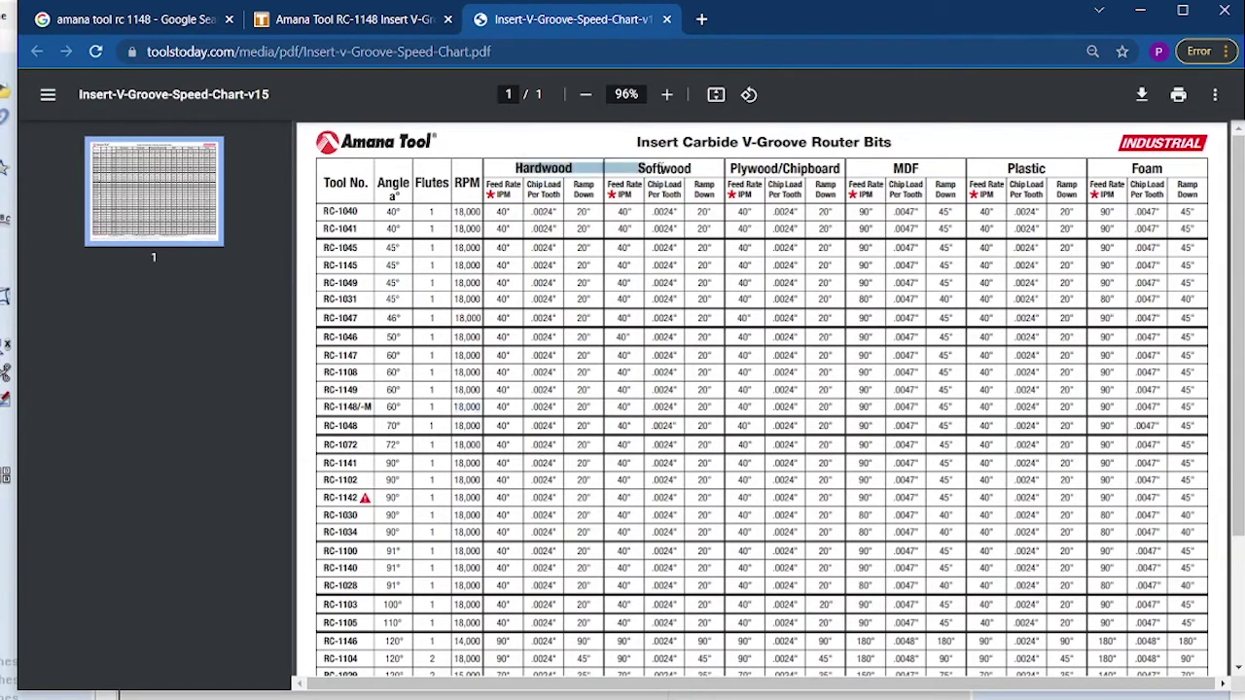
{"action": "left_click", "coordinate": [503, 160]}
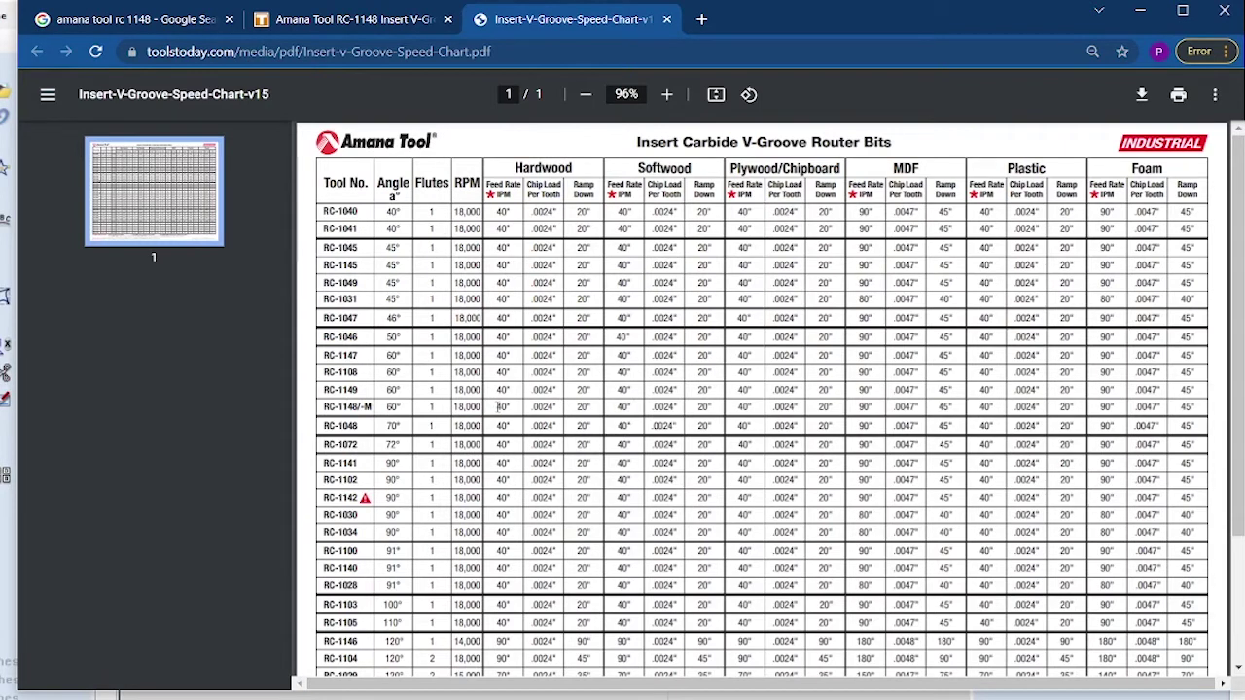
{"action": "left_click_drag", "start_coordinate": [498, 406], "coordinate": [515, 409]}
{"action": "key", "text": "alt+Tab"}
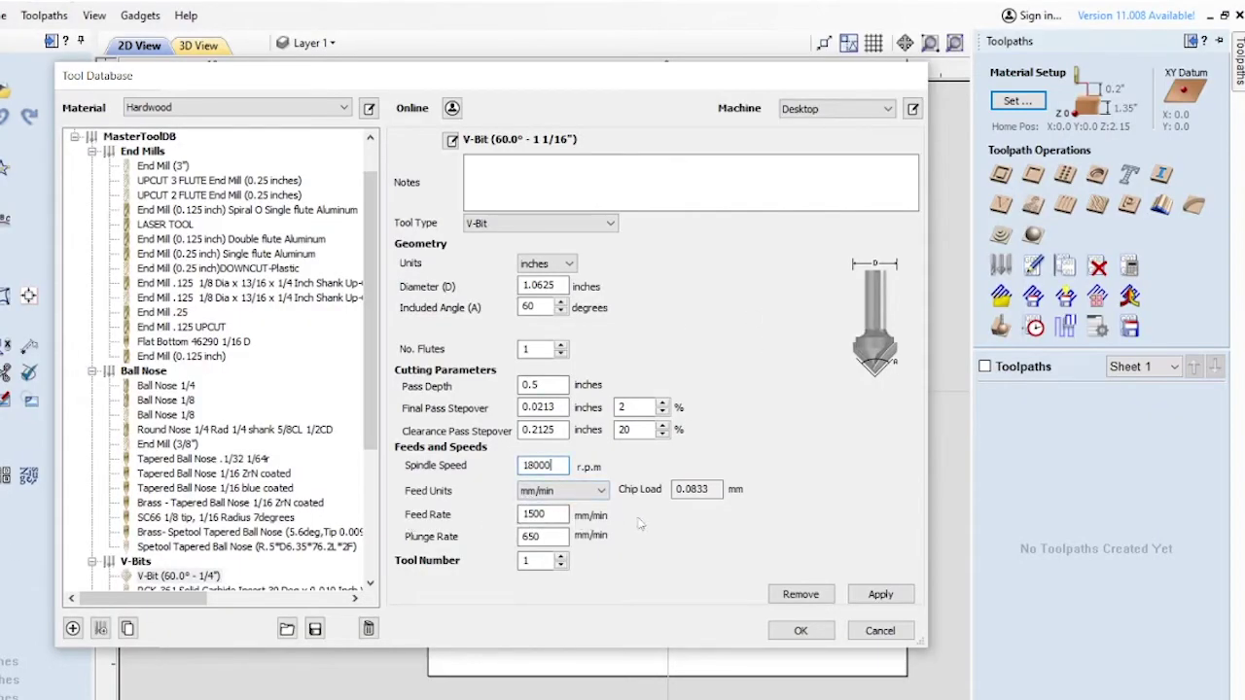
{"action": "key", "text": "alt+Tab"}
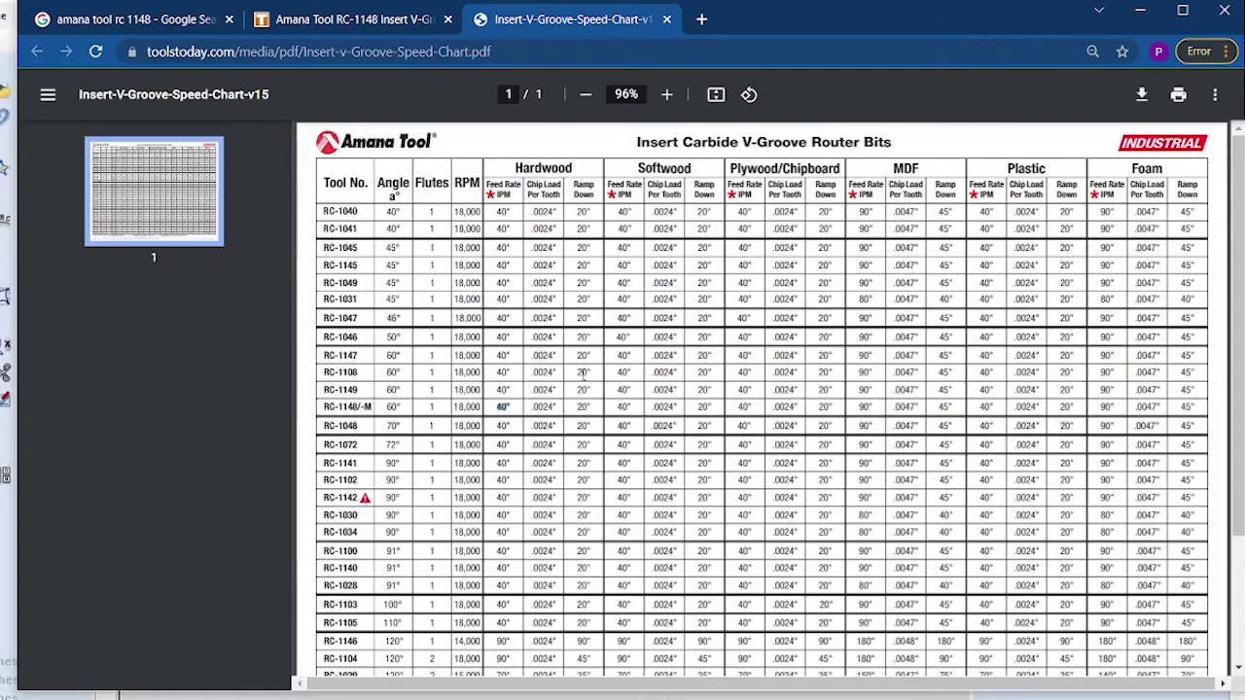
Step: Search Google for '40 inches to mm' to get 1016 mm
{"action": "left_click", "coordinate": [701, 19]}
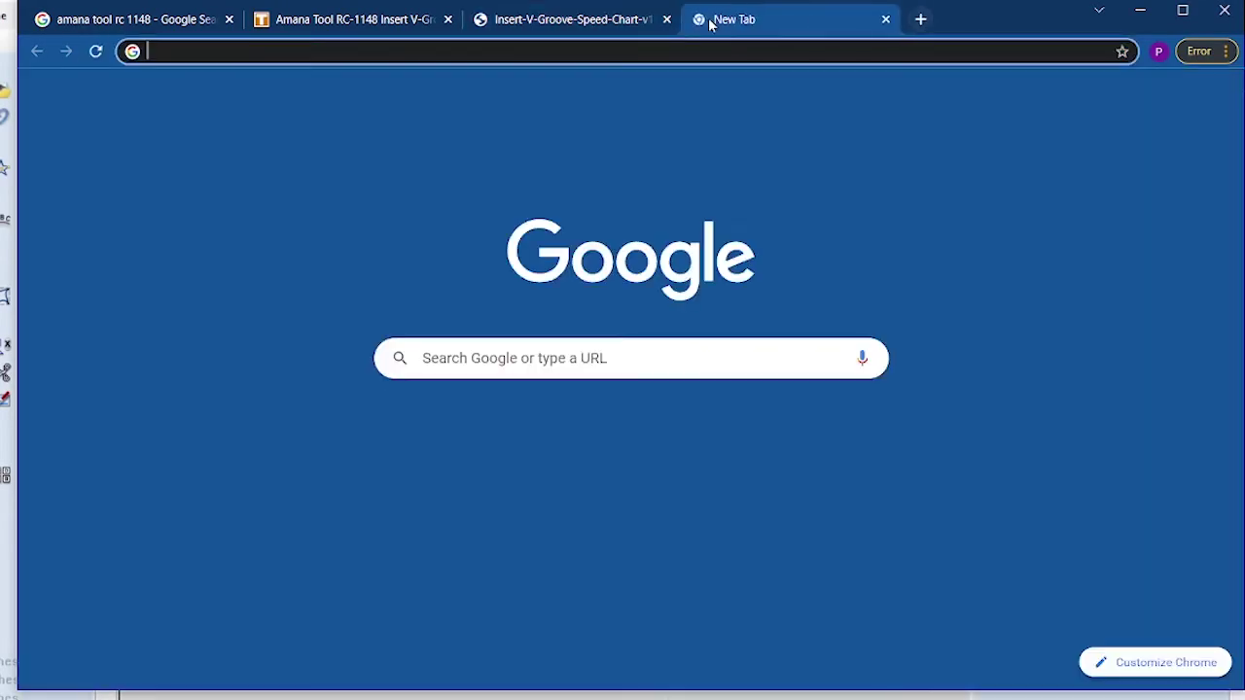
{"action": "type", "text": "40 inch"}
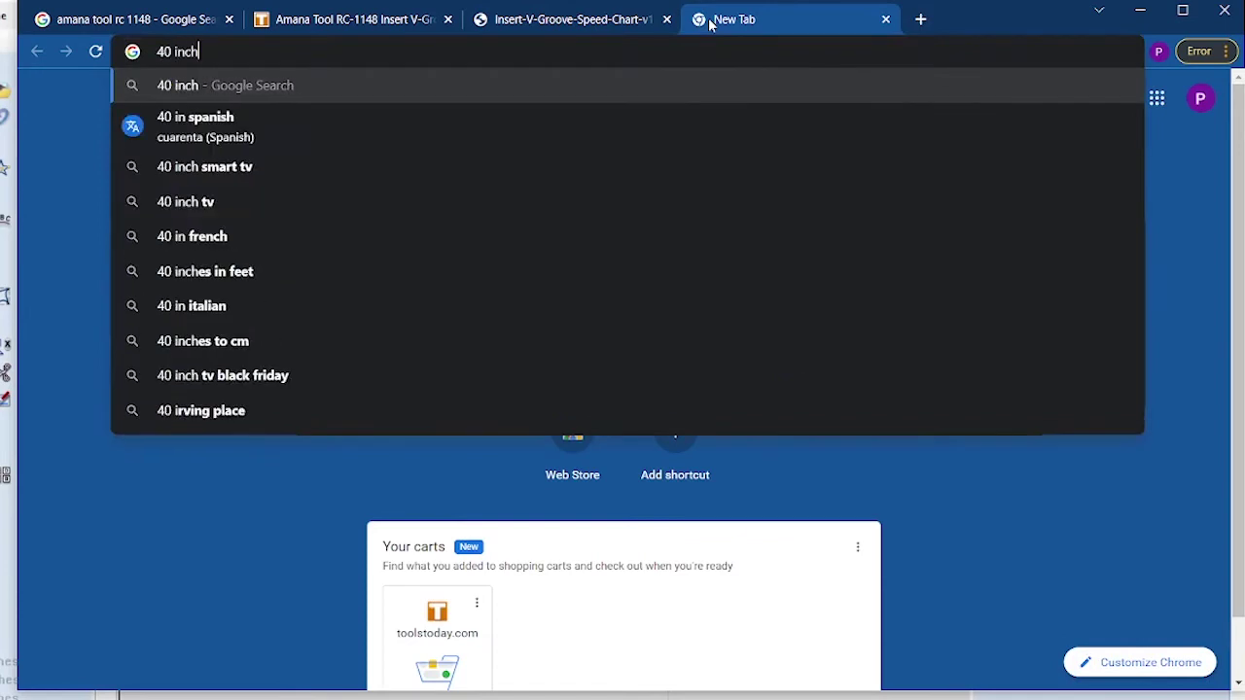
{"action": "type", "text": "es to mm"}
{"action": "key", "text": "Return"}
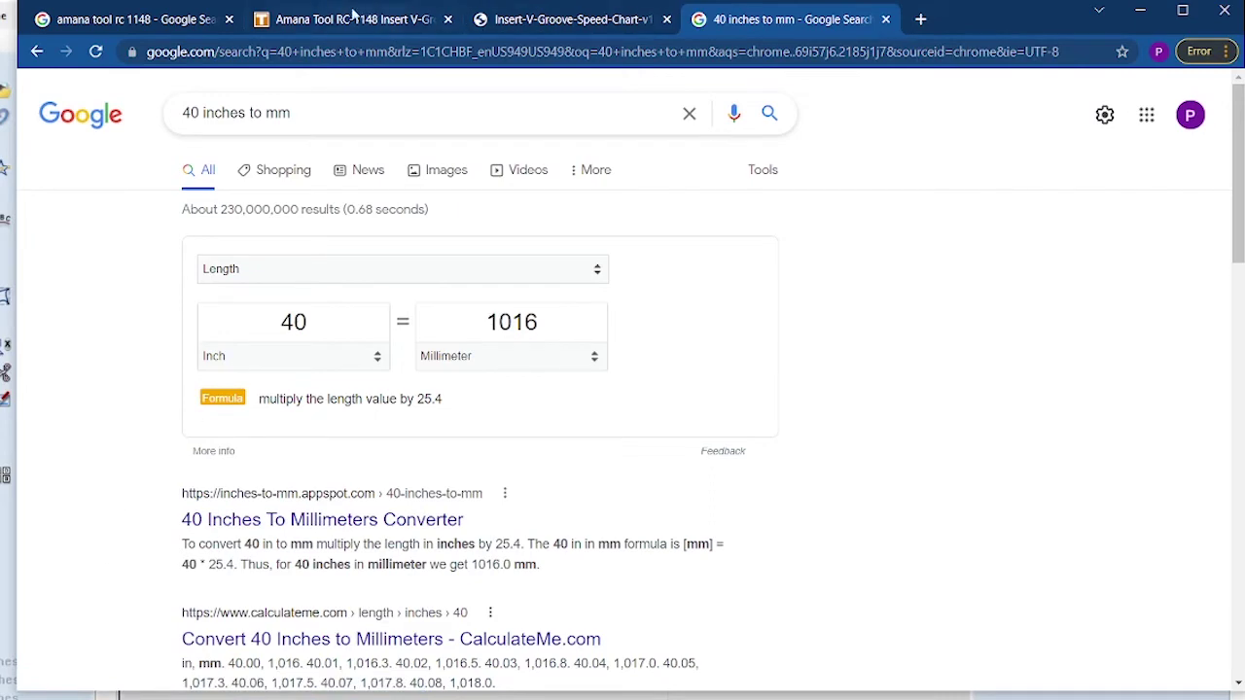
{"action": "left_click", "coordinate": [584, 18]}
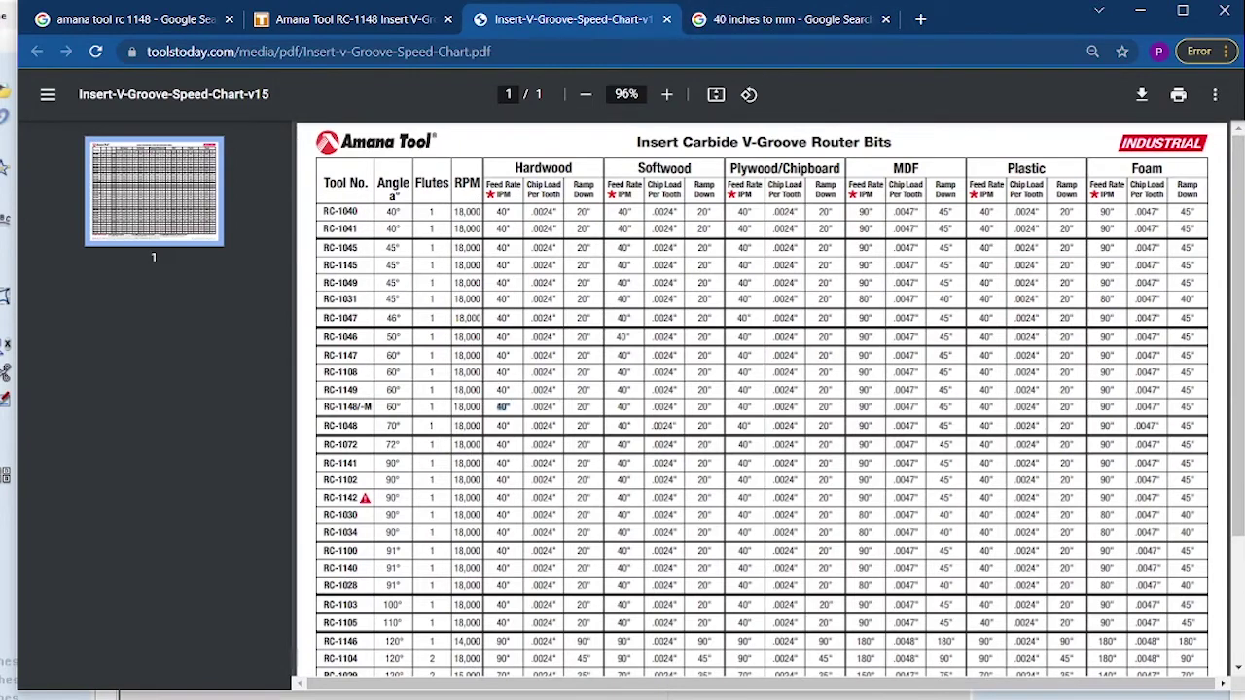
{"action": "key", "text": "alt+Tab"}
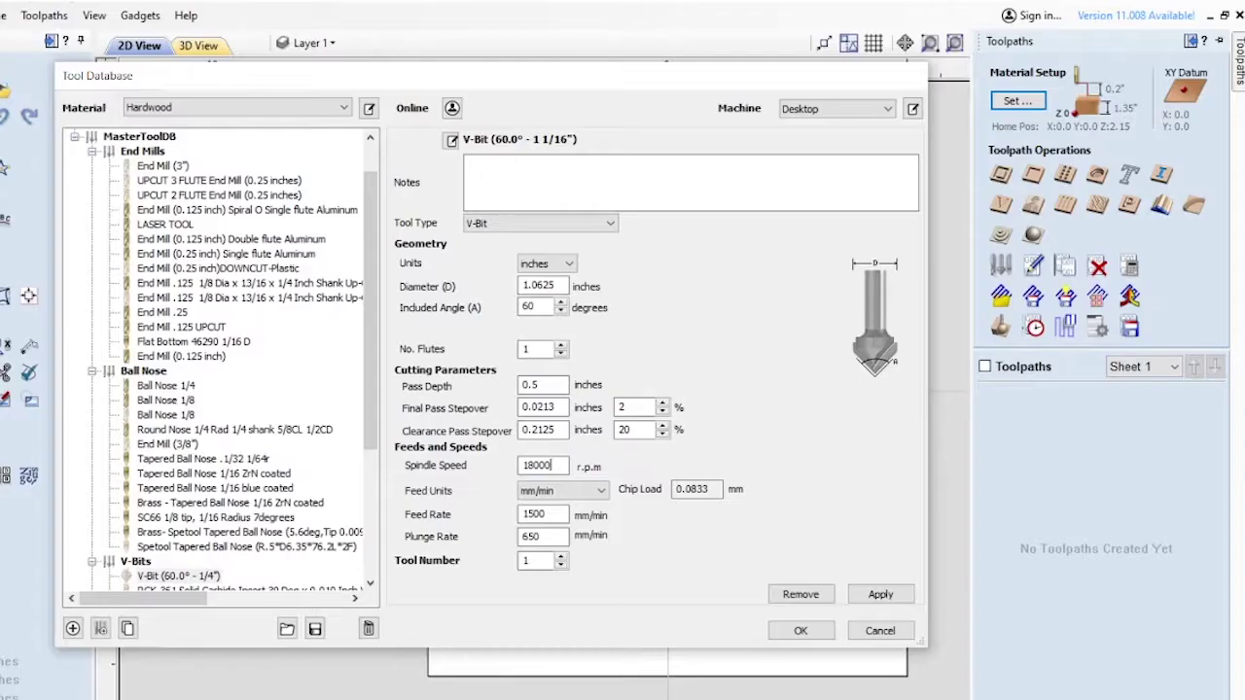
Step: Change the V-bit feed rate from 1500 to 1016, keeping plunge 650 and mm/min units
{"action": "double_click", "coordinate": [526, 514]}
{"action": "type", "text": "1016"}
{"action": "double_click", "coordinate": [530, 536]}
{"action": "left_click", "coordinate": [567, 496]}
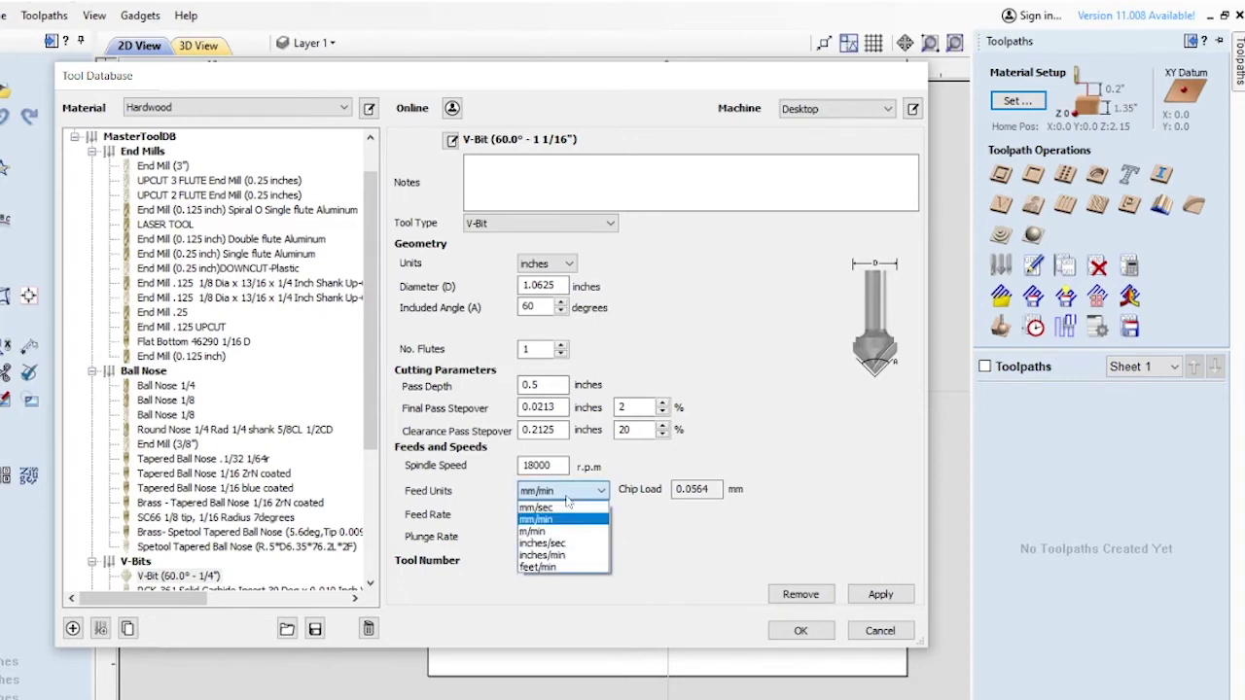
{"action": "left_click", "coordinate": [673, 554]}
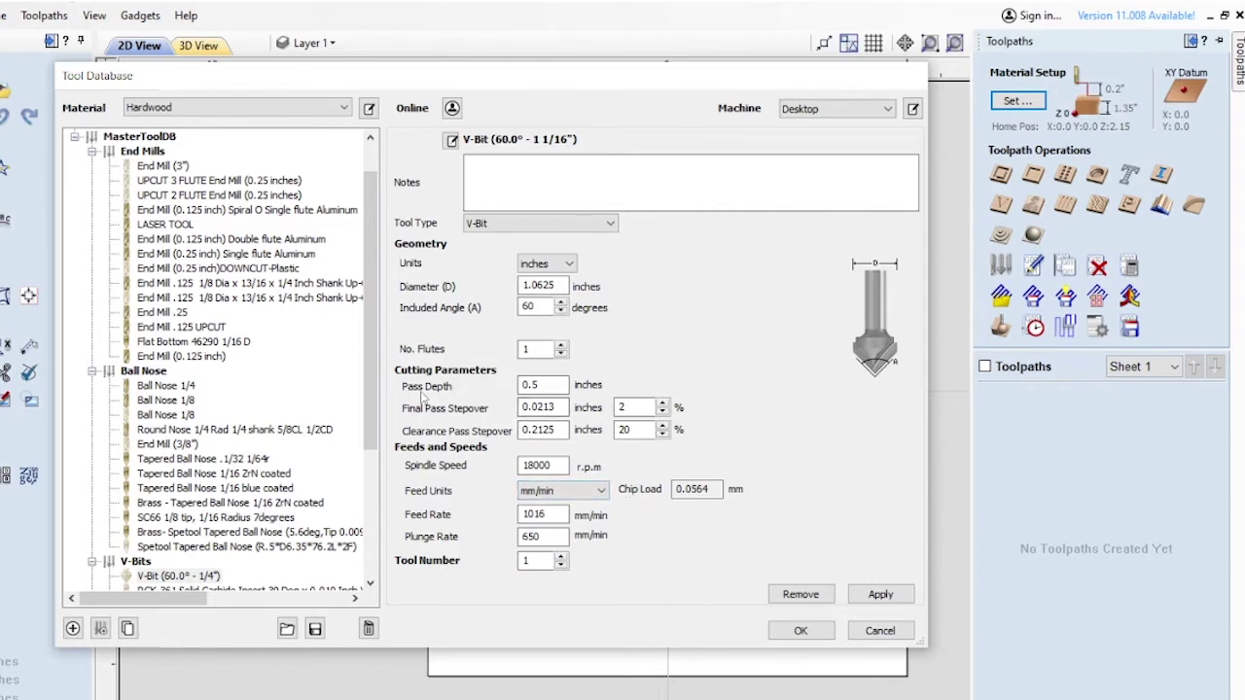
{"action": "left_click", "coordinate": [536, 385]}
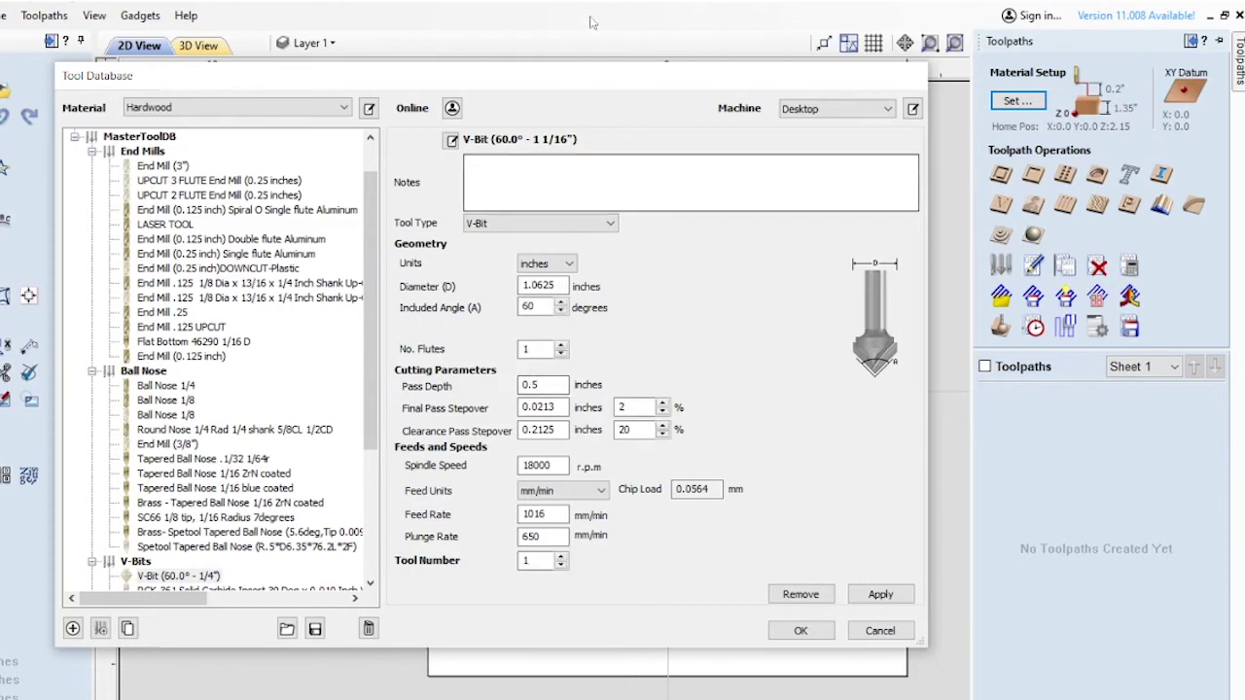
{"action": "left_click_drag", "start_coordinate": [581, 79], "coordinate": [586, 79]}
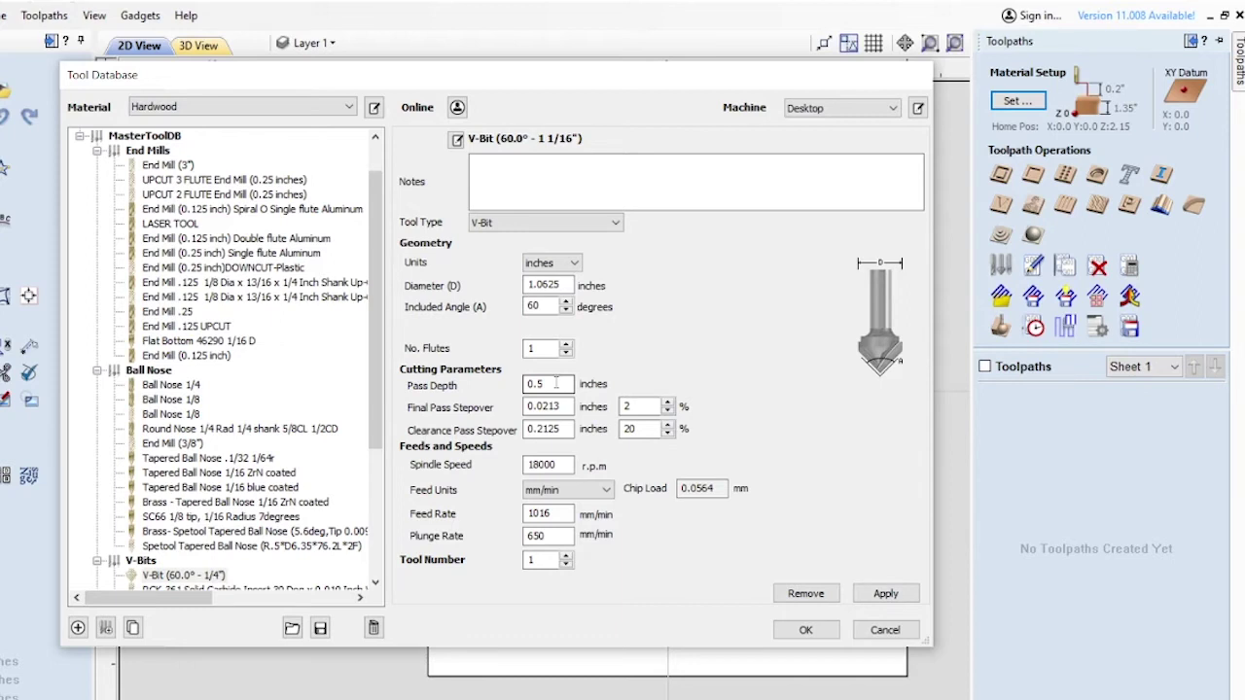
Step: Edit the V-bit pass depth from 0.5 to 0.125 inch
{"action": "left_click", "coordinate": [551, 384]}
{"action": "left_click_drag", "start_coordinate": [547, 384], "coordinate": [539, 384]}
{"action": "left_click", "coordinate": [558, 385]}
{"action": "key", "text": "BackSpace"}
{"action": "type", "text": "125"}
Step: Name the tool 'V bit 60 deg, 1.0625 diam, Amana RC 1148', adding commas and capital A
{"action": "left_click", "coordinate": [456, 140]}
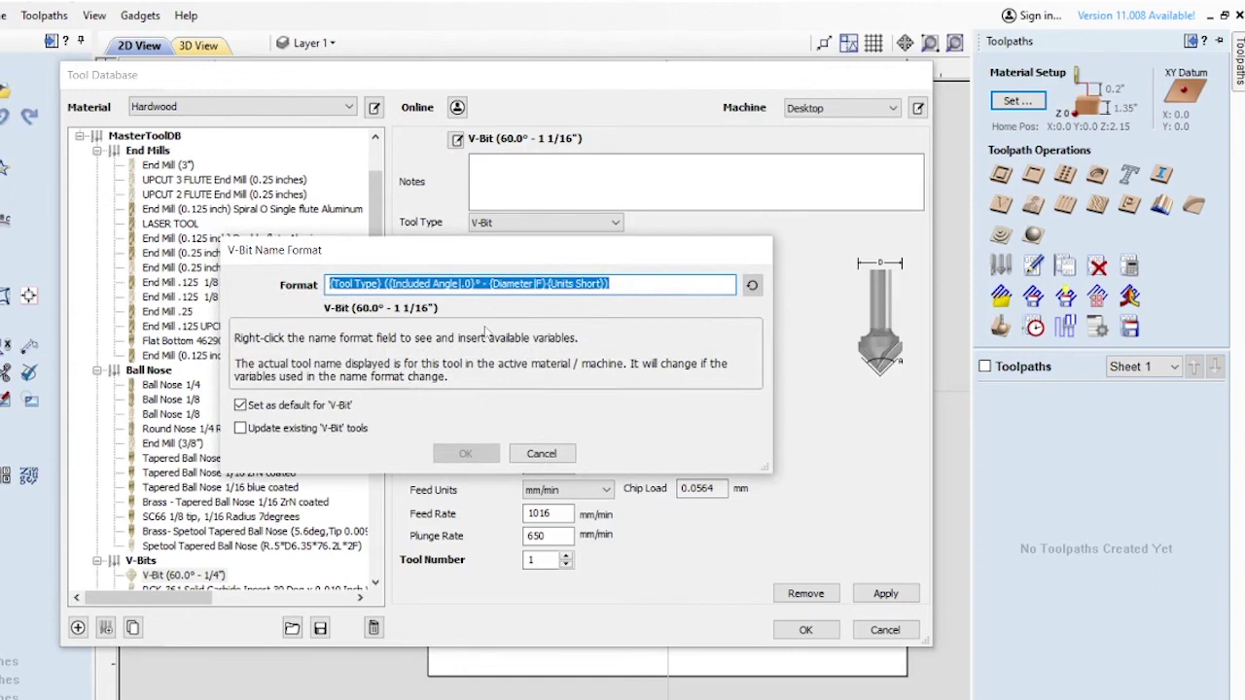
{"action": "type", "text": "V"}
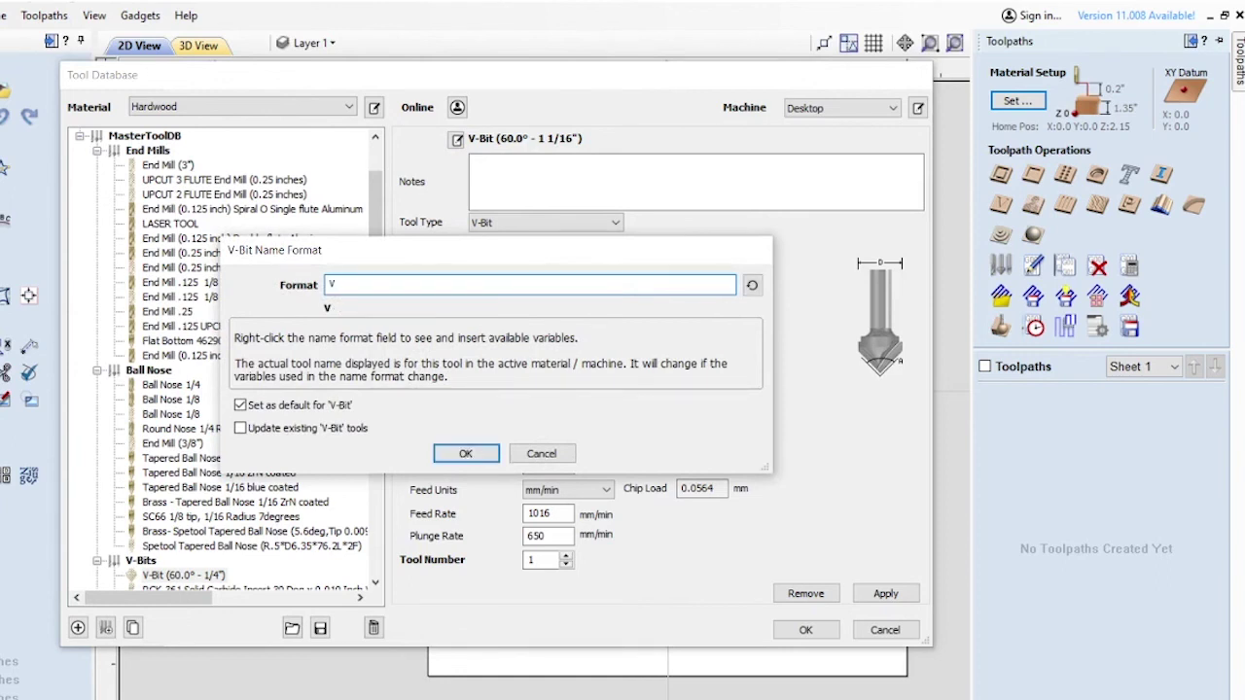
{"action": "type", "text": " bit 60 deg "}
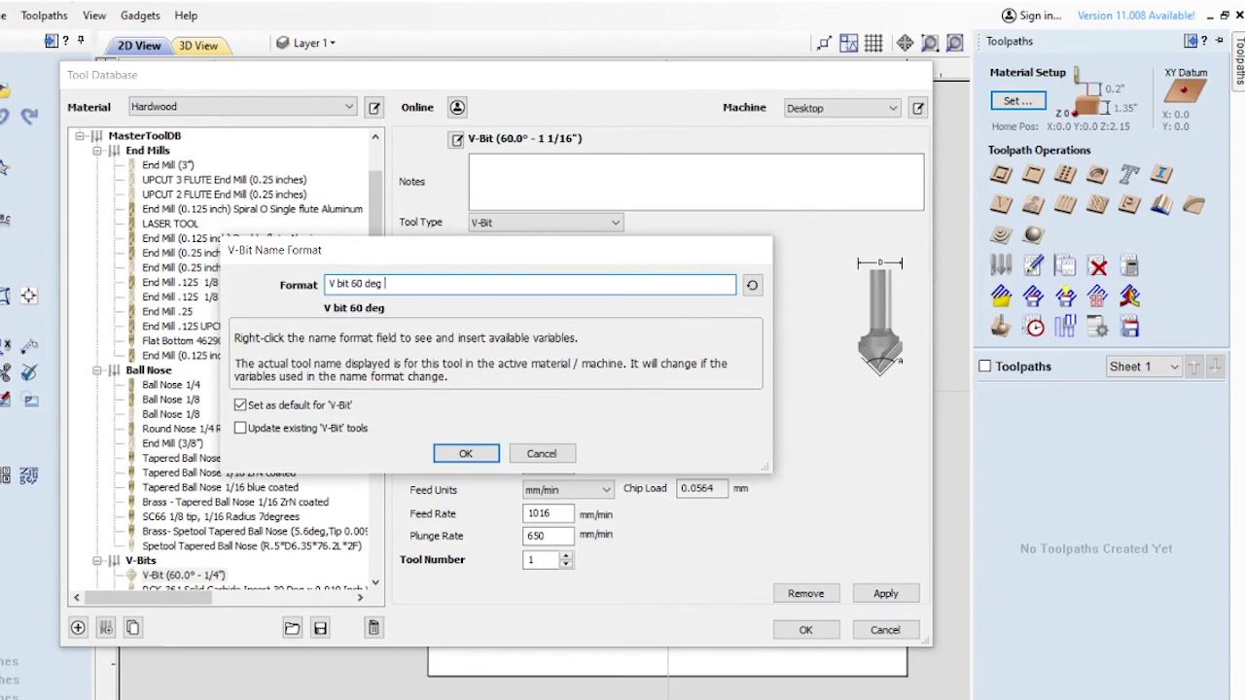
{"action": "type", "text": "1.0625 diam"}
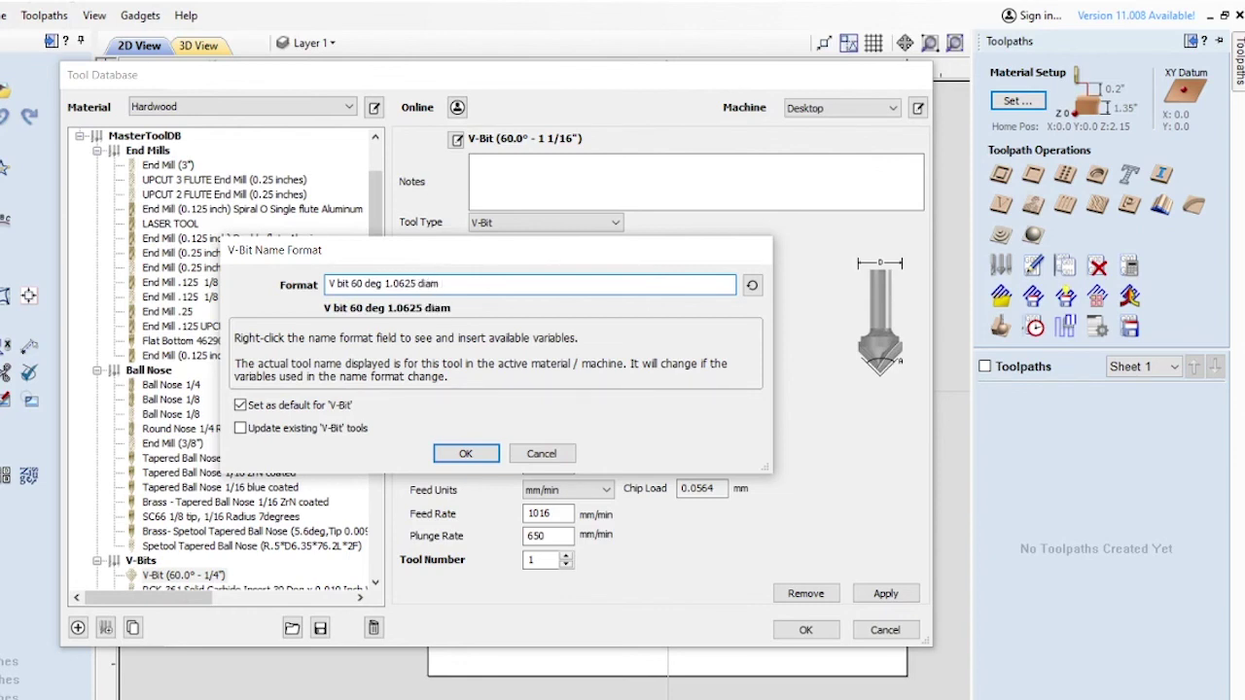
{"action": "type", "text": " amana RC 1148"}
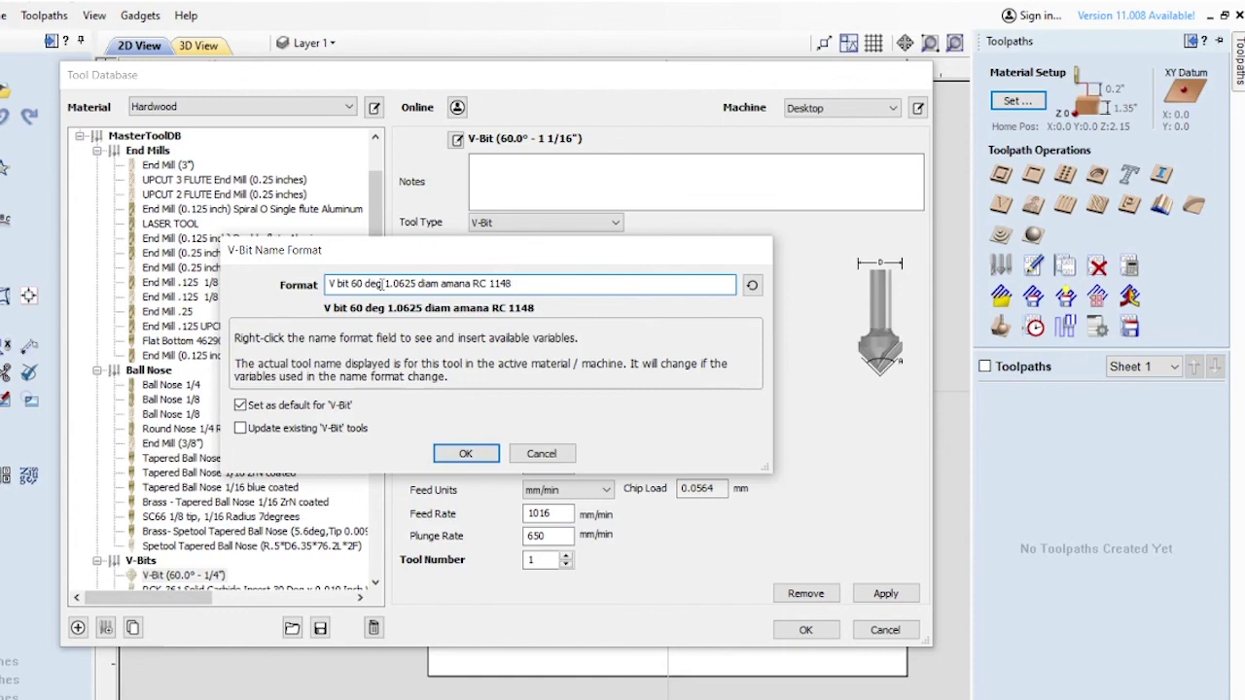
{"action": "left_click", "coordinate": [380, 283]}
{"action": "type", "text": ","}
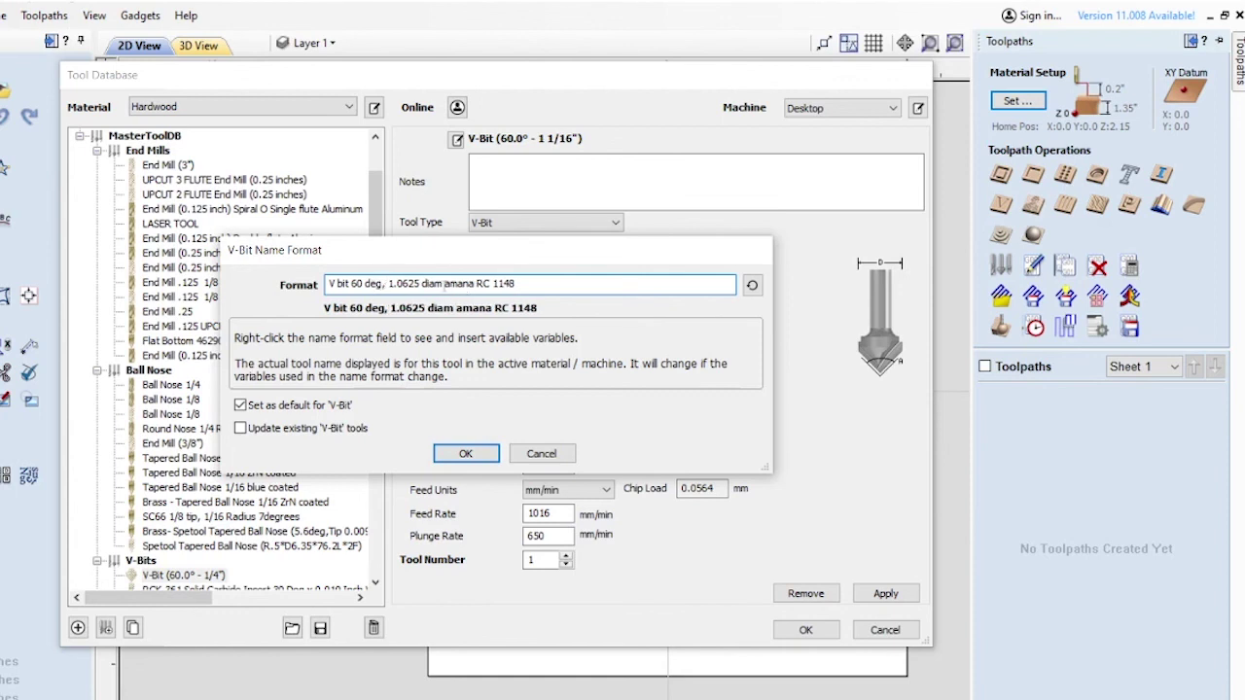
{"action": "left_click", "coordinate": [444, 283]}
{"action": "type", "text": ","}
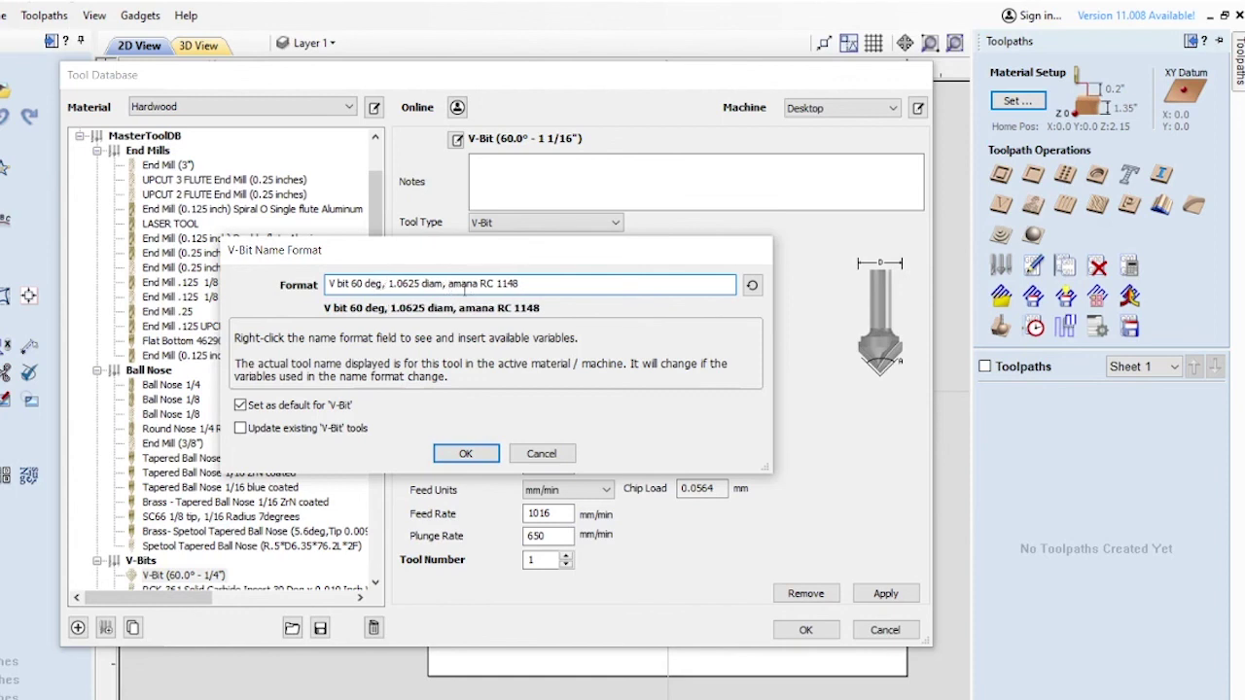
{"action": "left_click", "coordinate": [451, 283]}
{"action": "key", "text": "BackSpace"}
{"action": "type", "text": "A"}
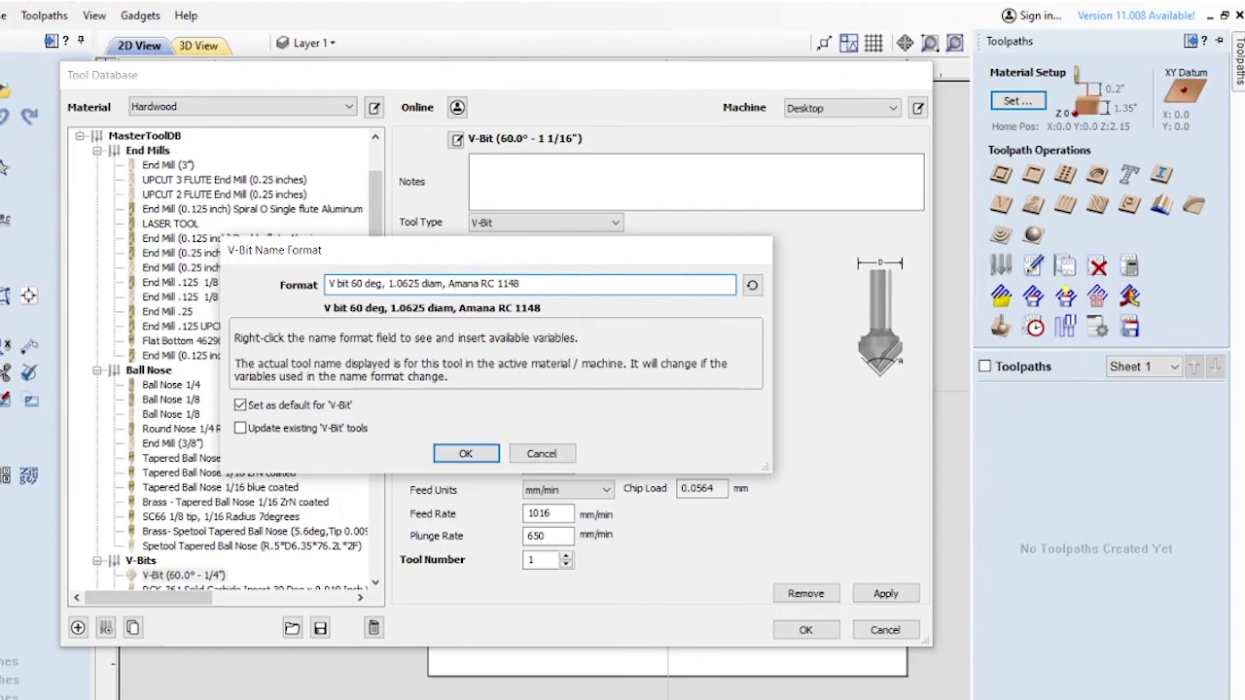
{"action": "left_click", "coordinate": [473, 453]}
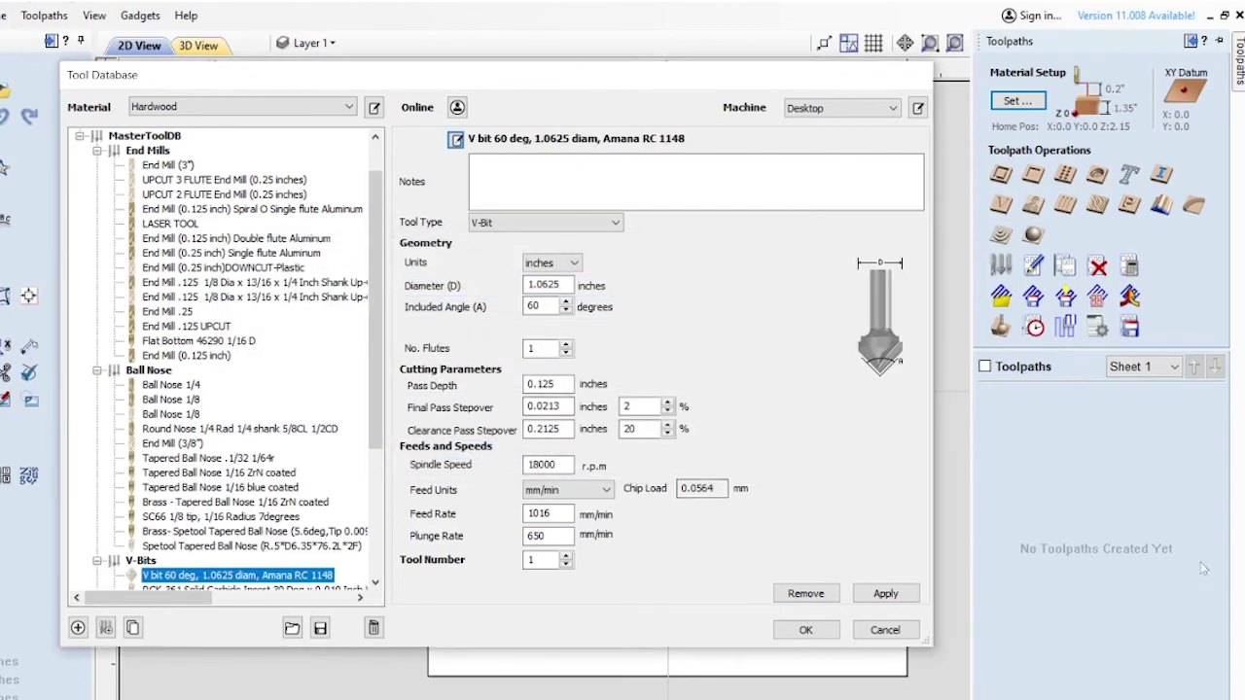
Step: Apply the renamed V-bit's edits and close the Tool Database with OK
{"action": "left_click", "coordinate": [885, 593]}
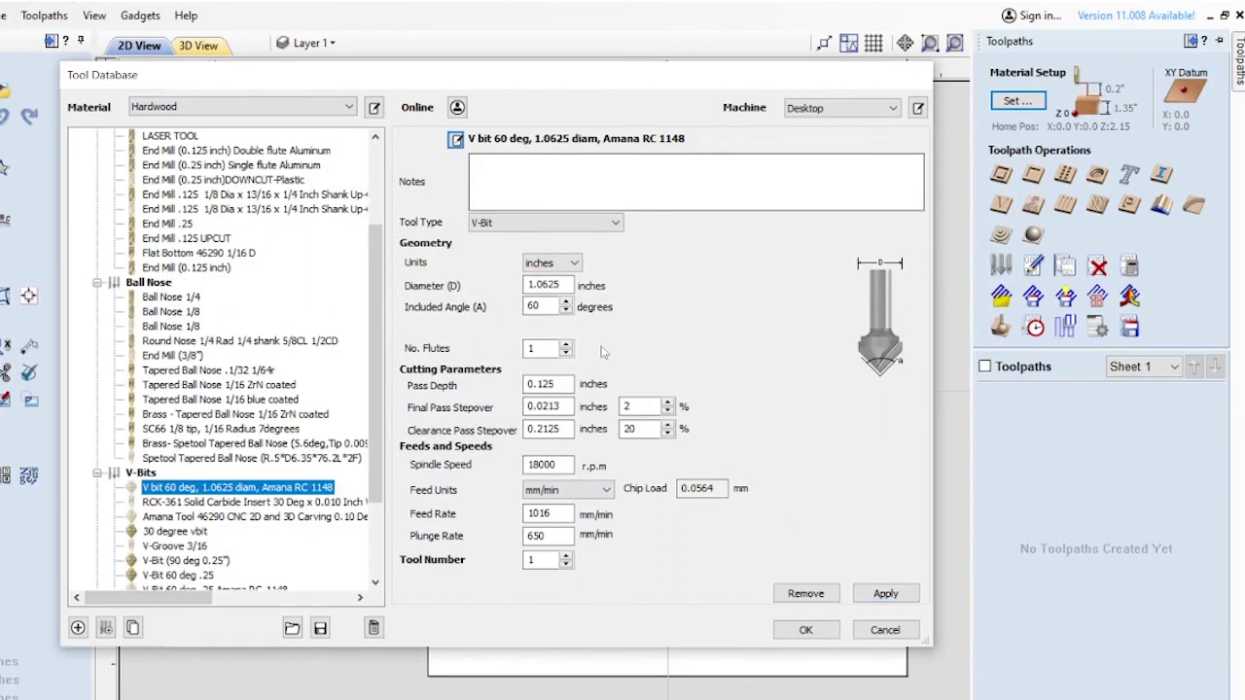
{"action": "left_click", "coordinate": [885, 593]}
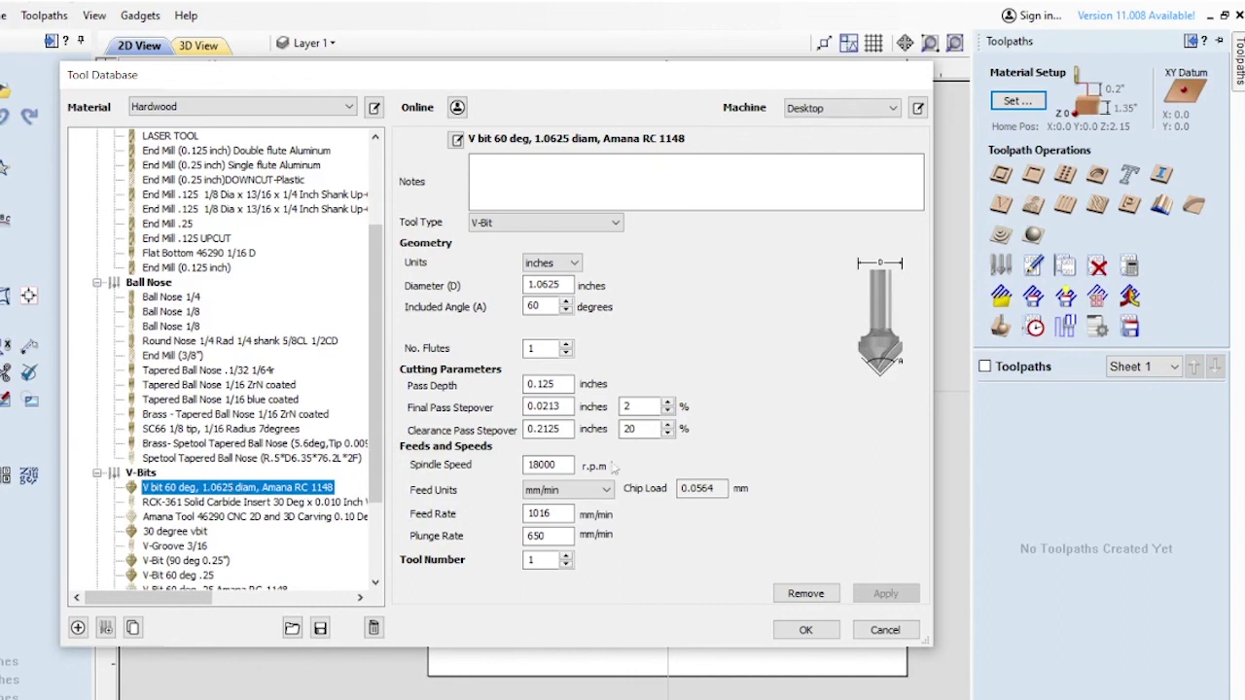
{"action": "left_click", "coordinate": [807, 630]}
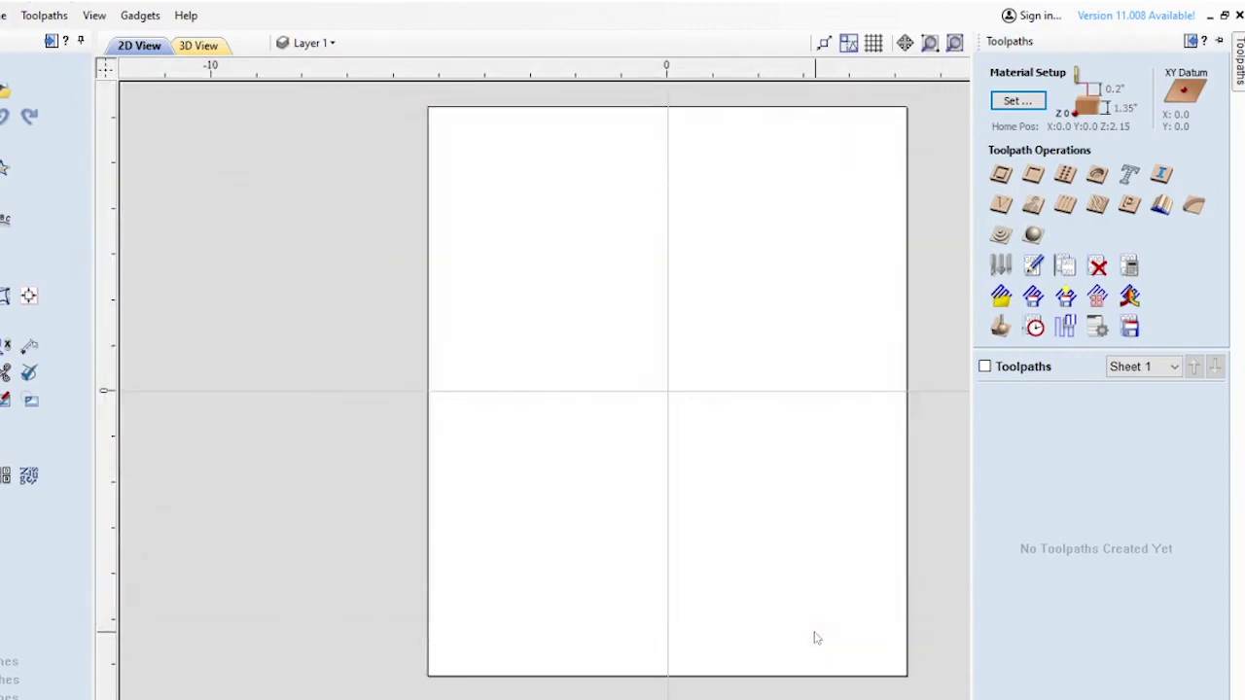